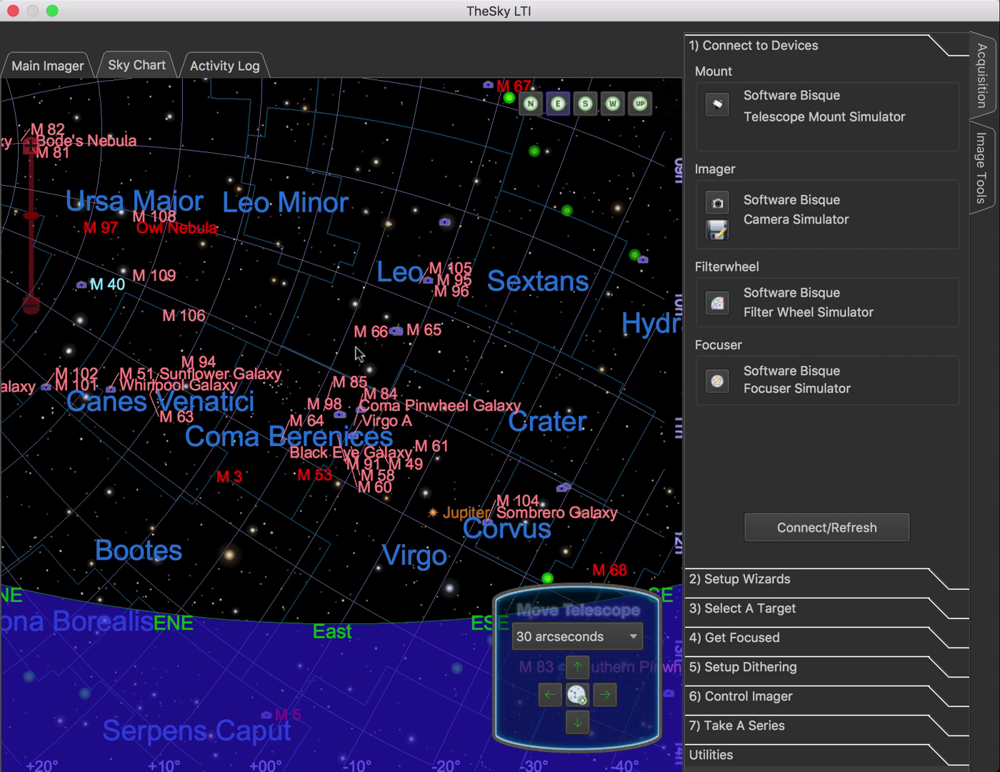
Select the object PAL 4 in the area between Ursa Major and Leo on the sky chart.
mouse_move(285, 429)
mouse_down()
mouse_move(321, 340)
mouse_move(341, 335)
mouse_move(279, 418)
mouse_up()
drag(305, 335, 310, 366)
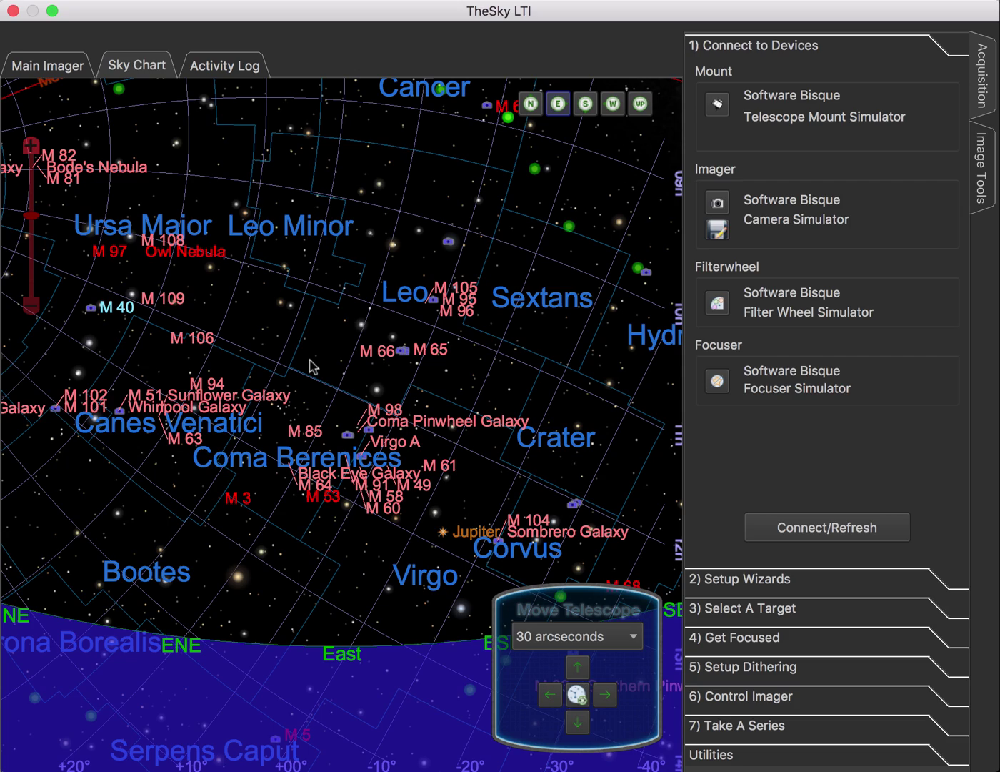
mouse_move(412, 344)
mouse_down()
mouse_move(334, 375)
mouse_move(397, 386)
mouse_move(423, 357)
mouse_up()
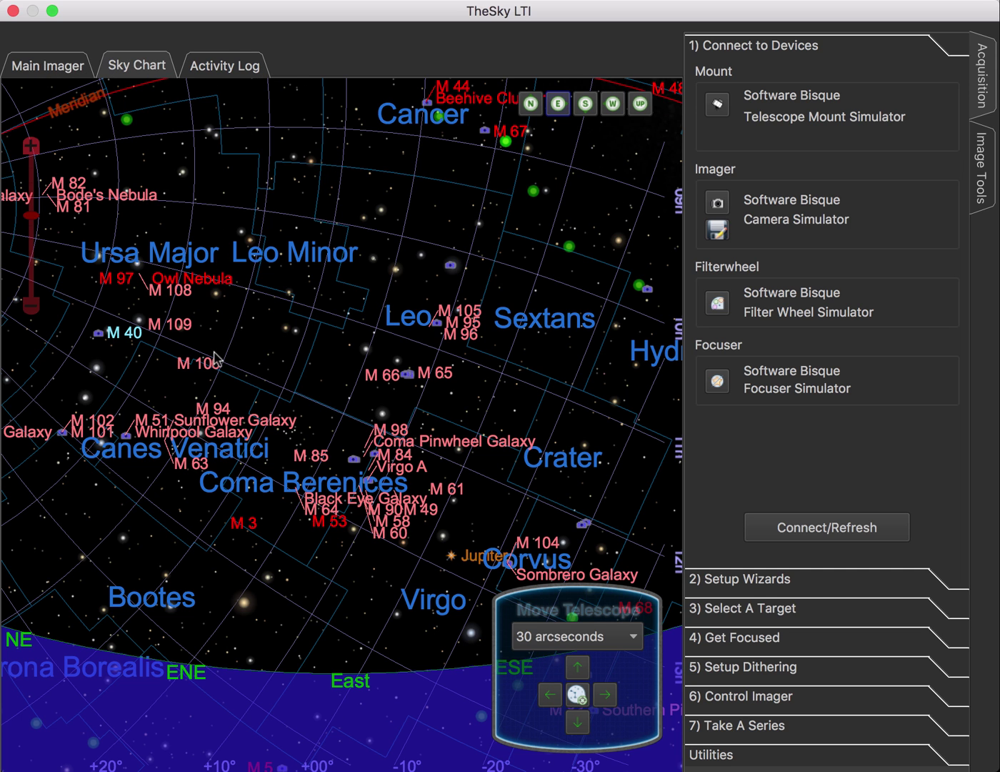
drag(216, 353, 279, 312)
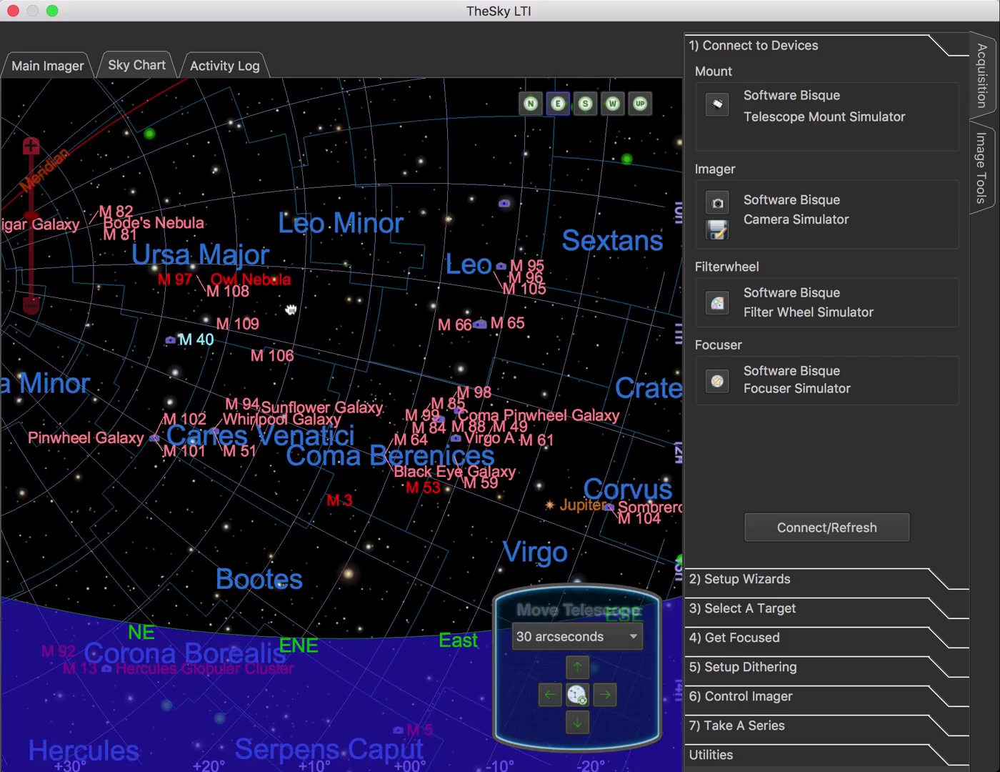
scroll(382, 376, up, 4)
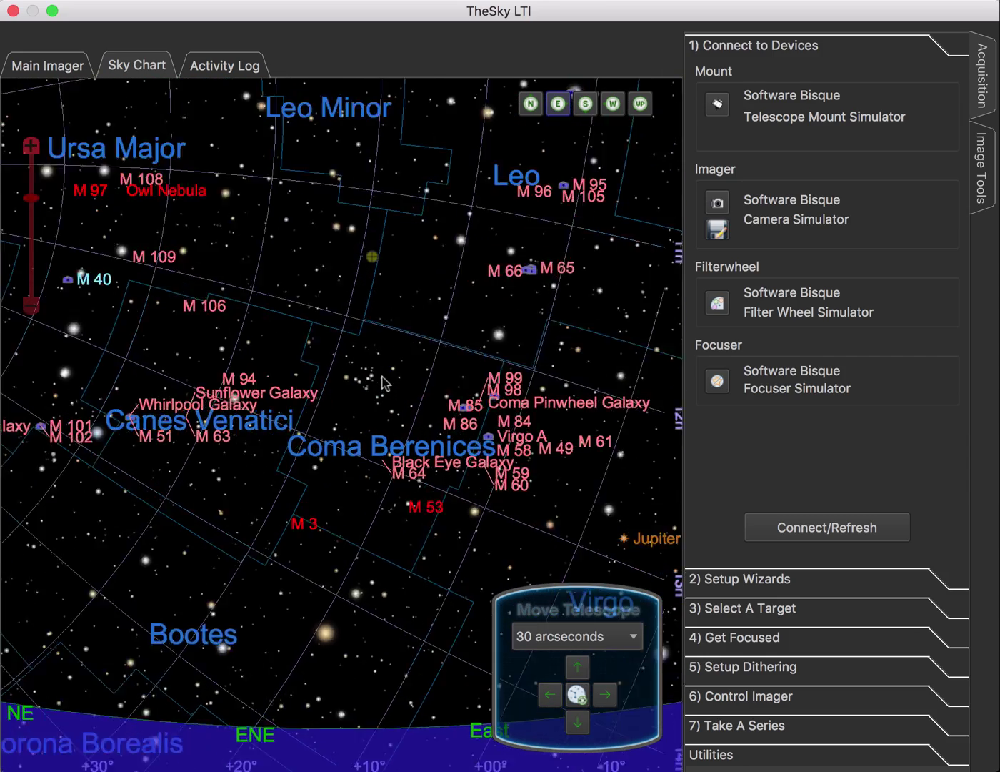
scroll(382, 377, down, 2)
scroll(384, 383, up, 1)
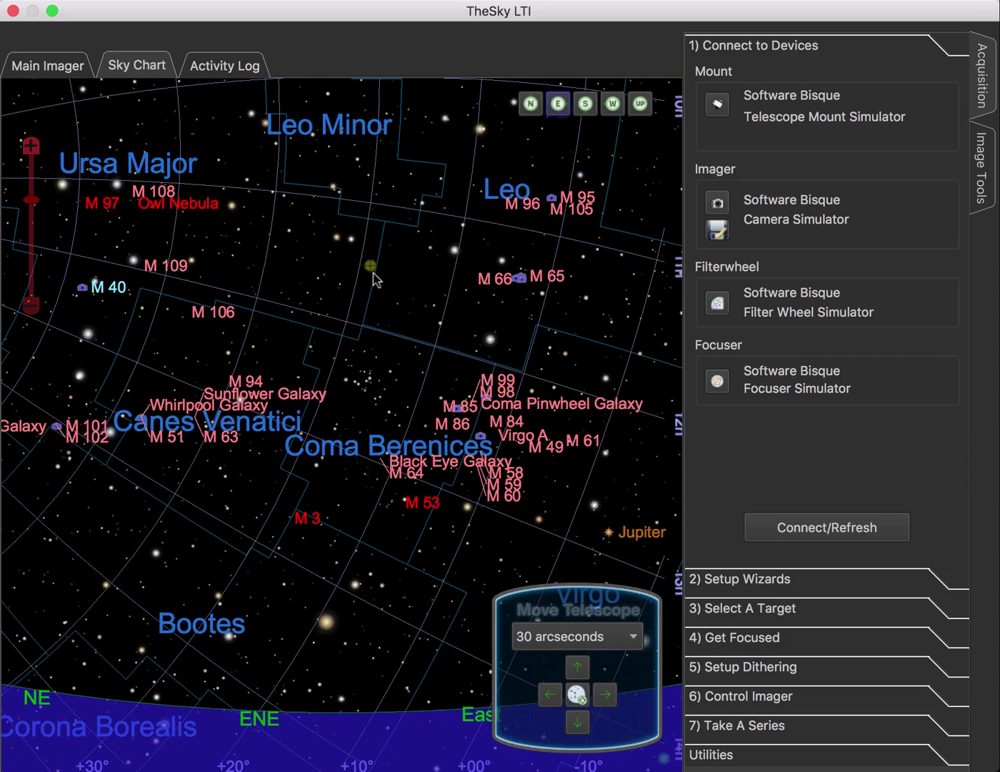
click(371, 266)
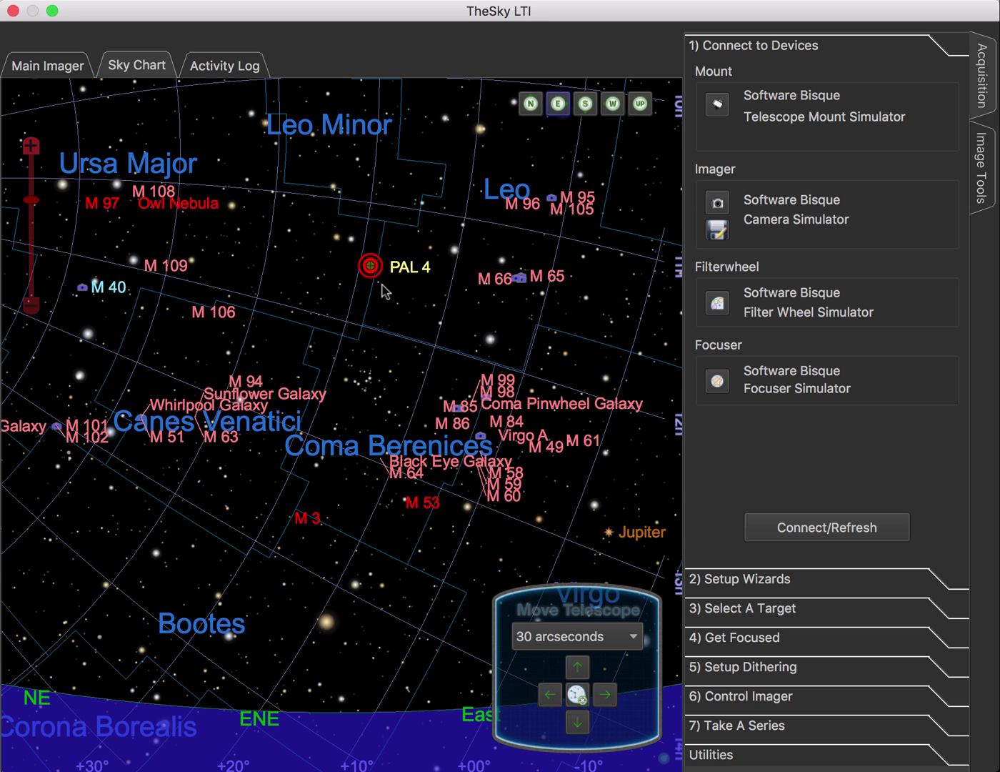
View the activity log and the main imager's picture, and return to the sky chart.
click(225, 69)
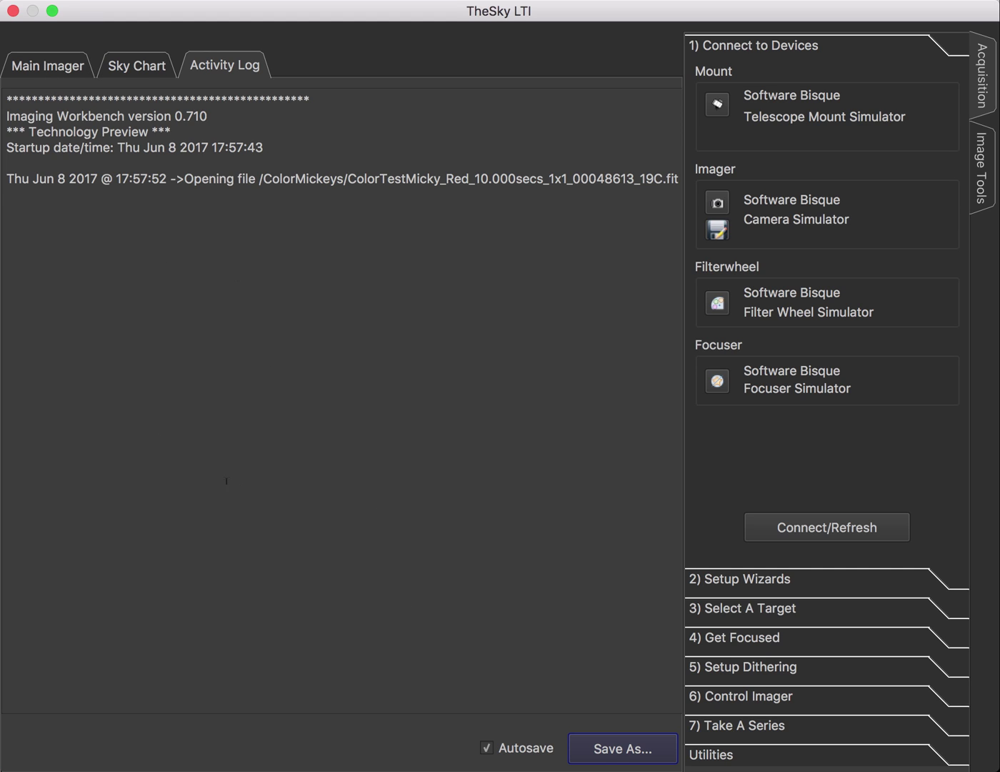
click(48, 68)
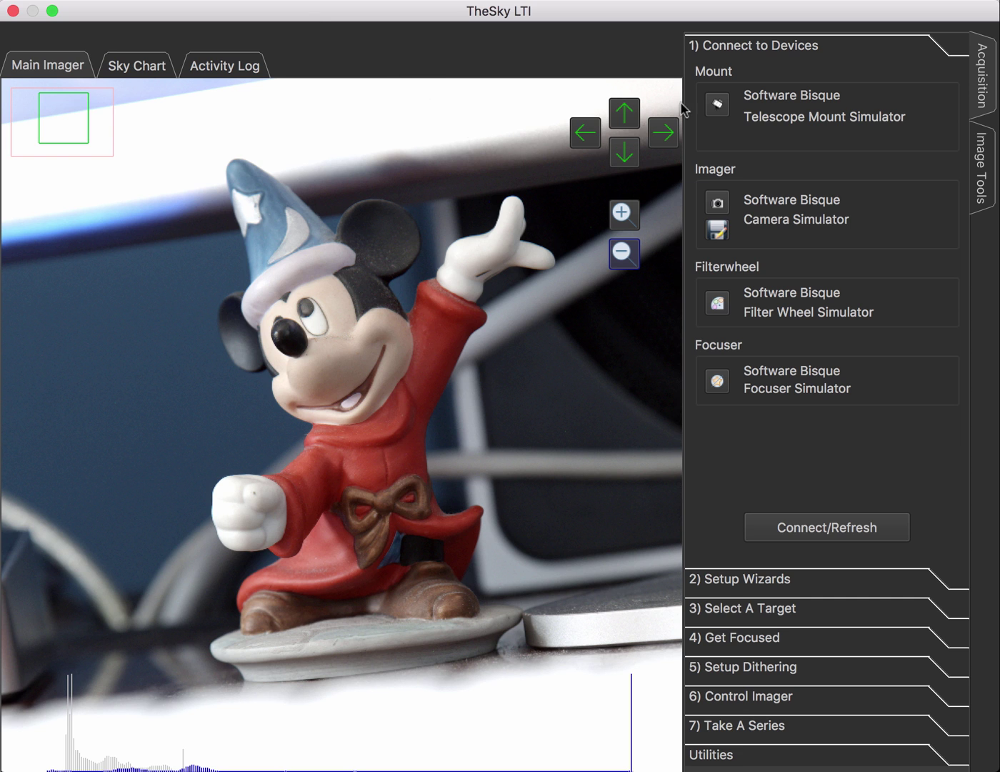
click(134, 66)
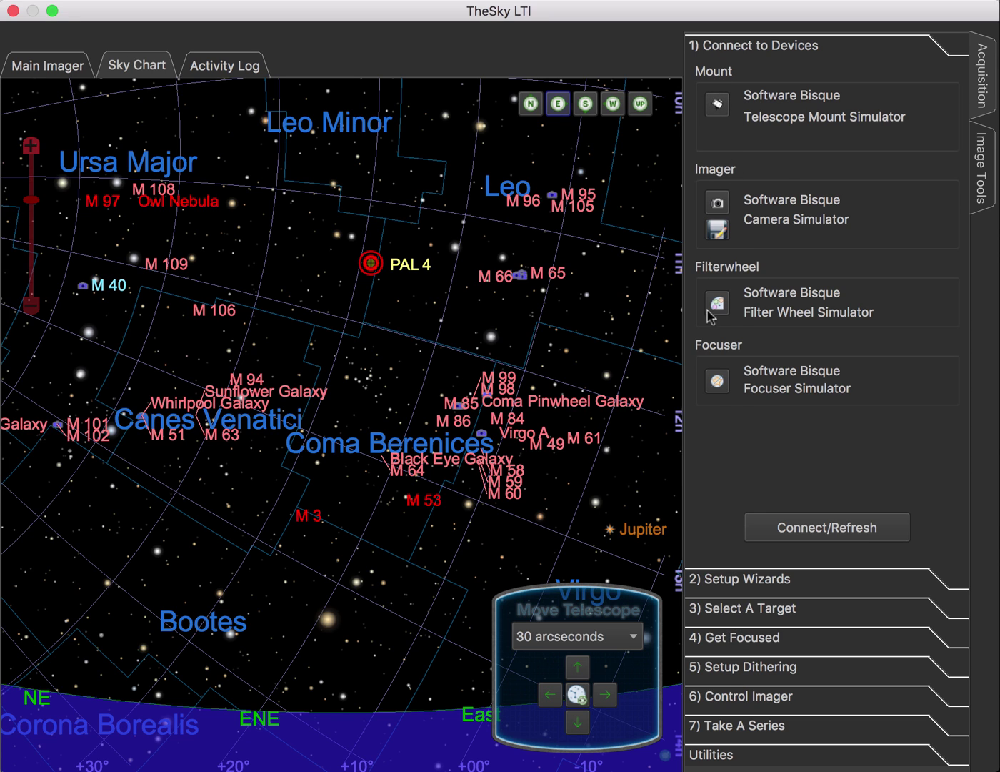
Connect the simulated mount, camera, filter wheel and focuser.
click(813, 530)
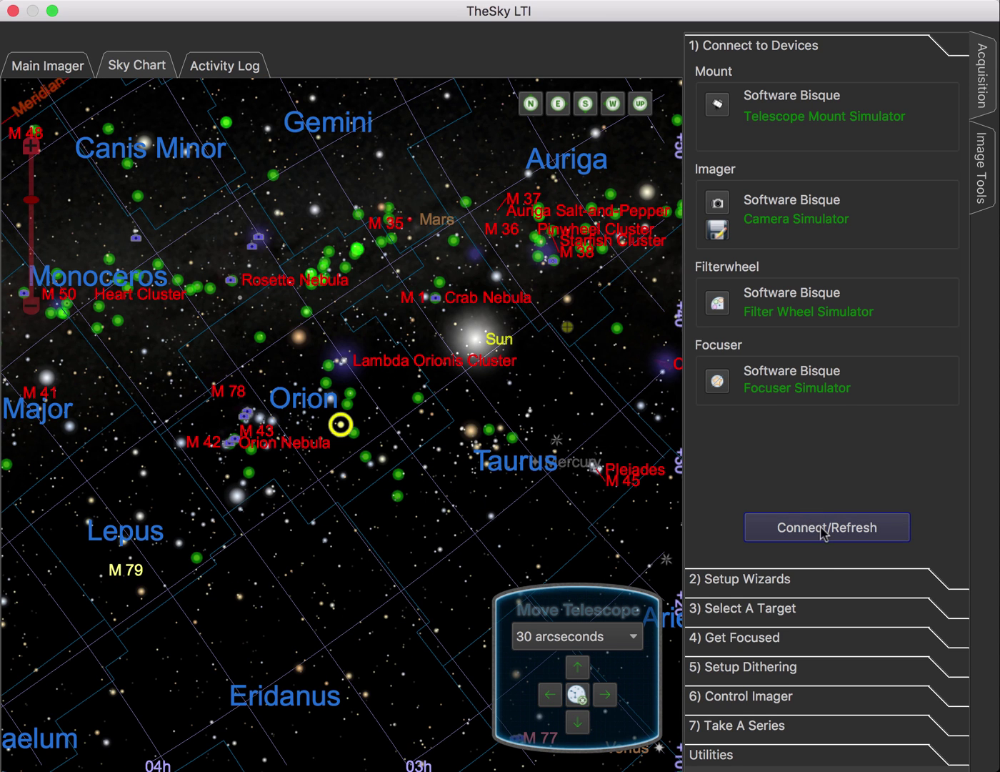
In the setup wizards, try 106 samples for the TPoint pointing and polar alignment run and set it to 24 samples.
click(796, 586)
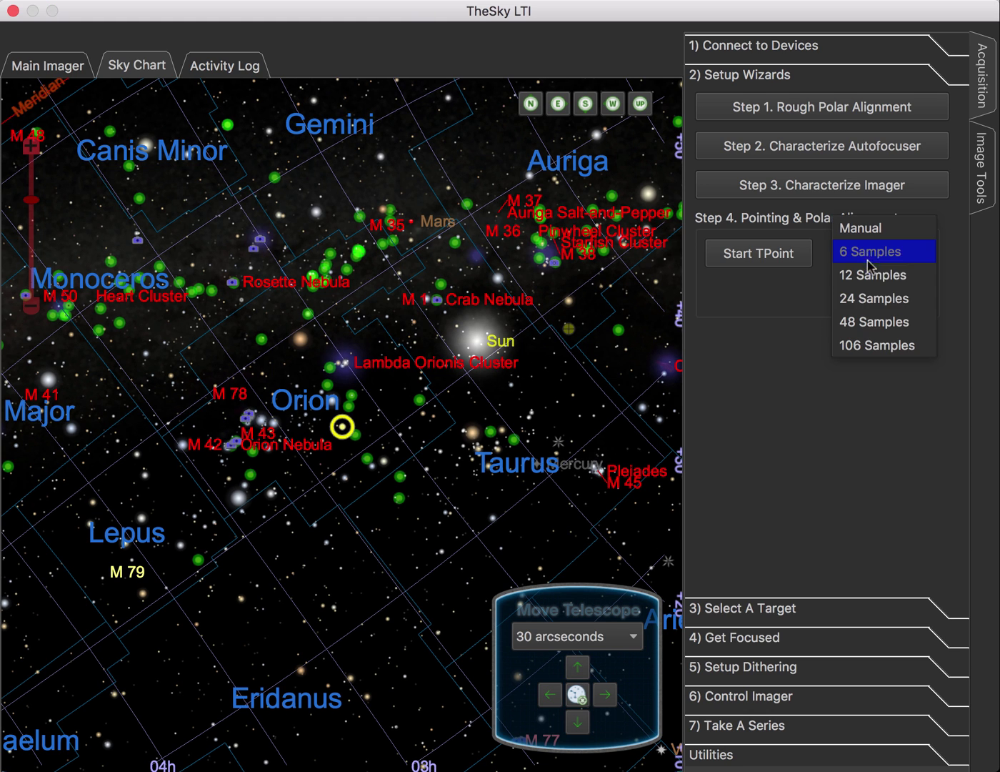
click(868, 298)
click(863, 255)
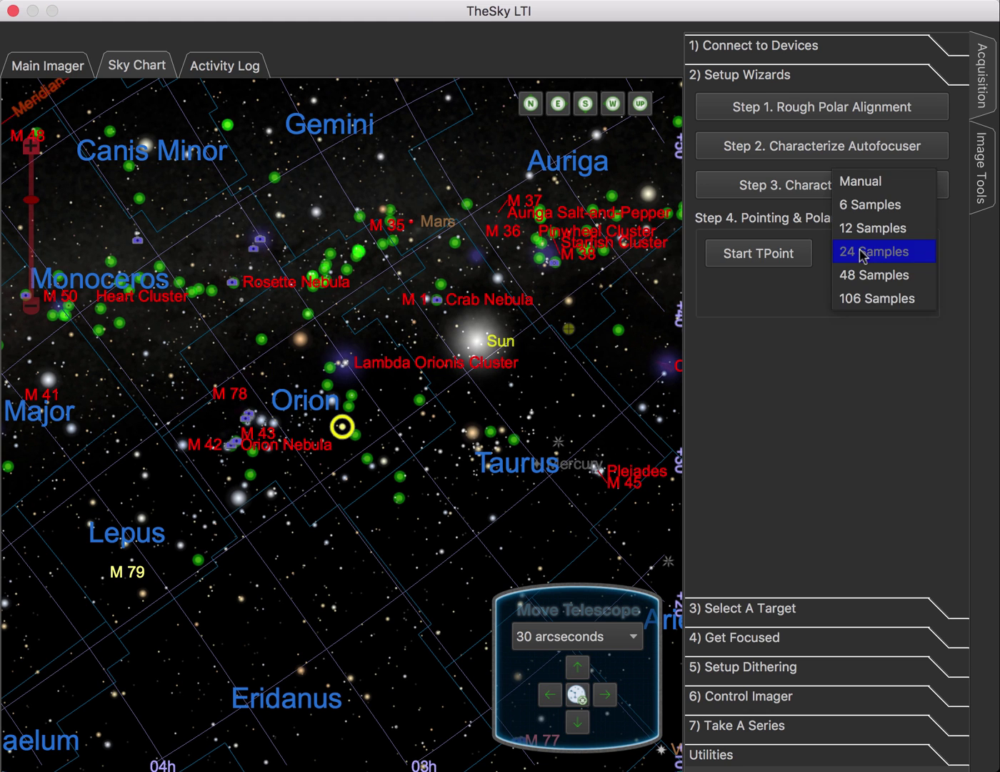
click(868, 299)
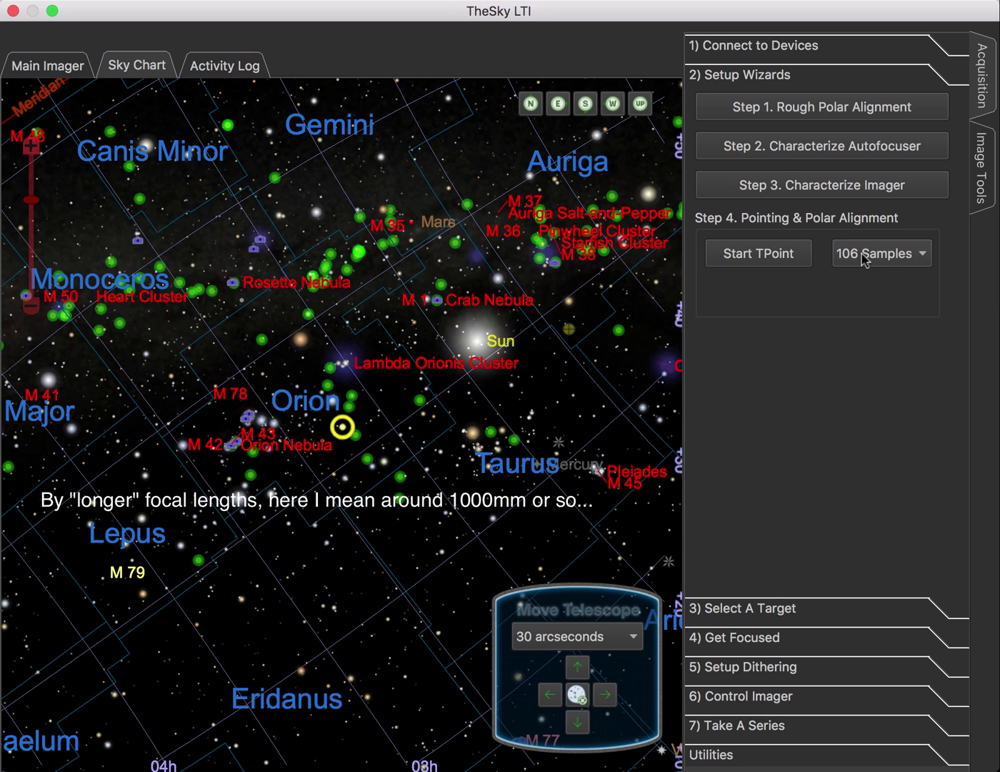
click(866, 254)
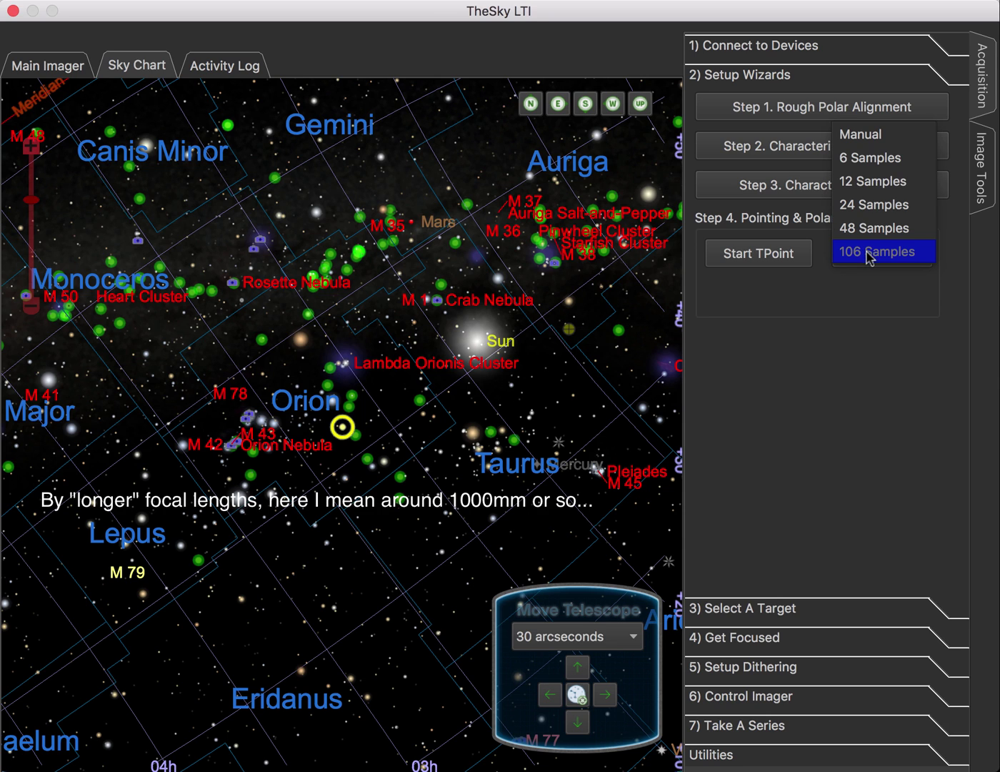
click(867, 207)
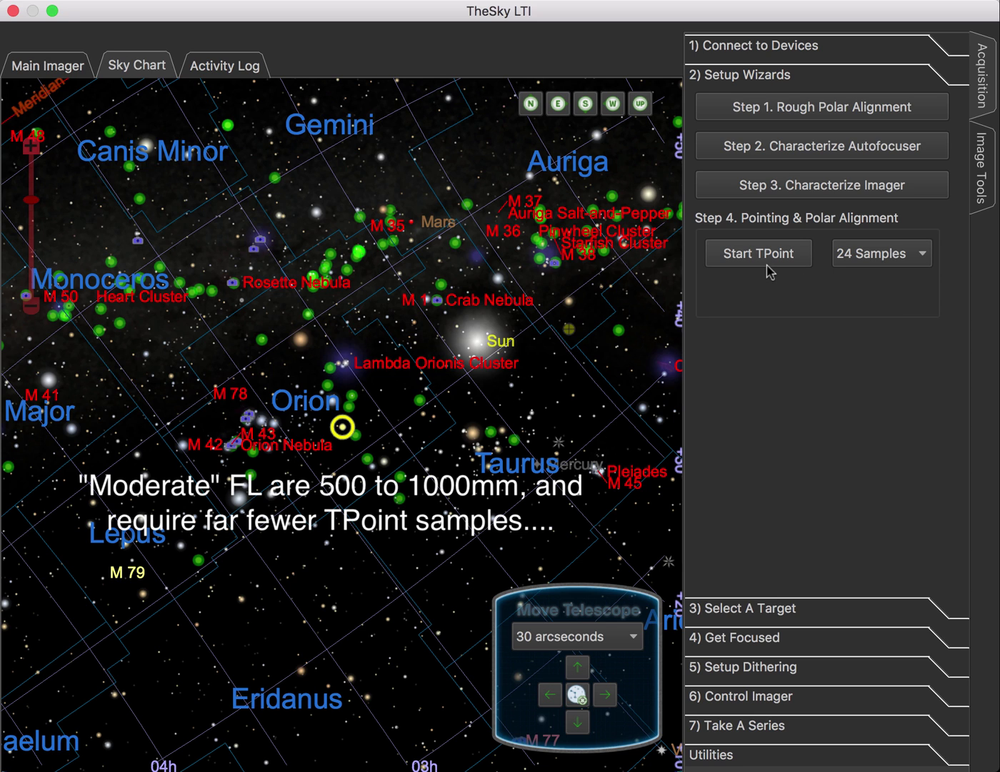
click(851, 253)
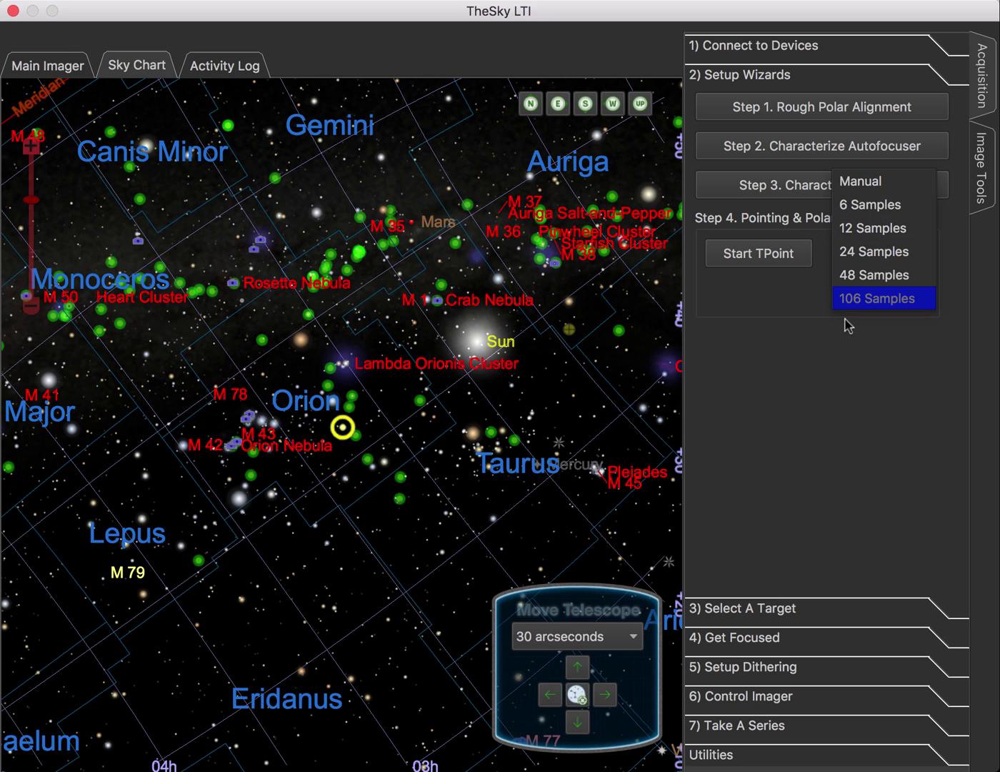
click(761, 326)
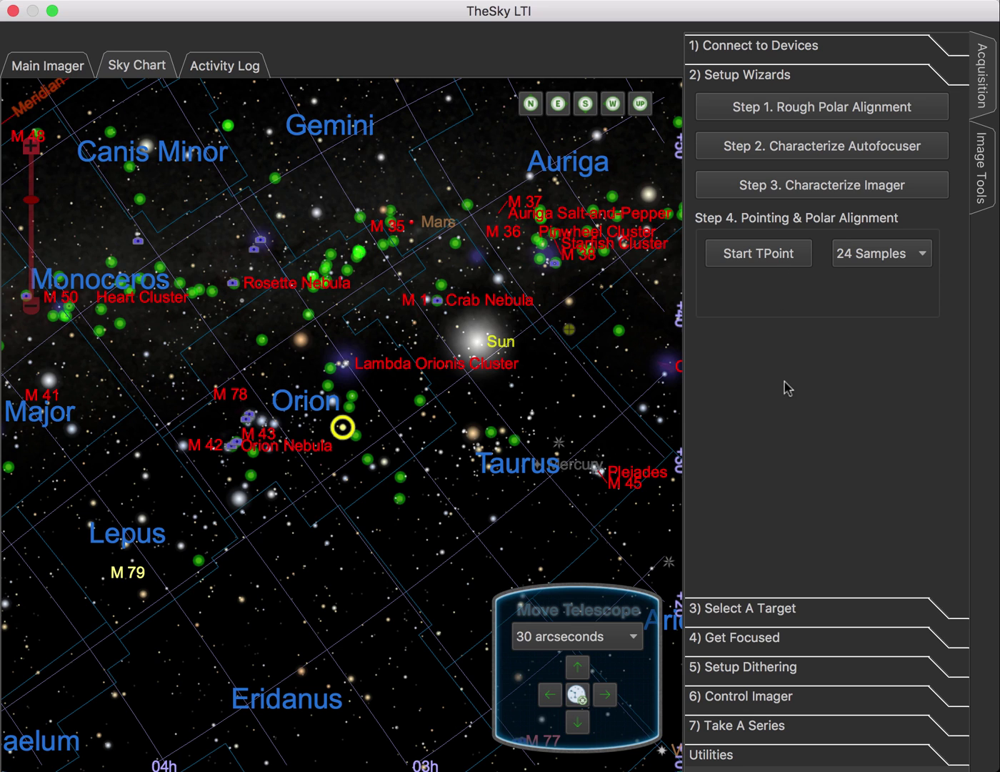
click(773, 612)
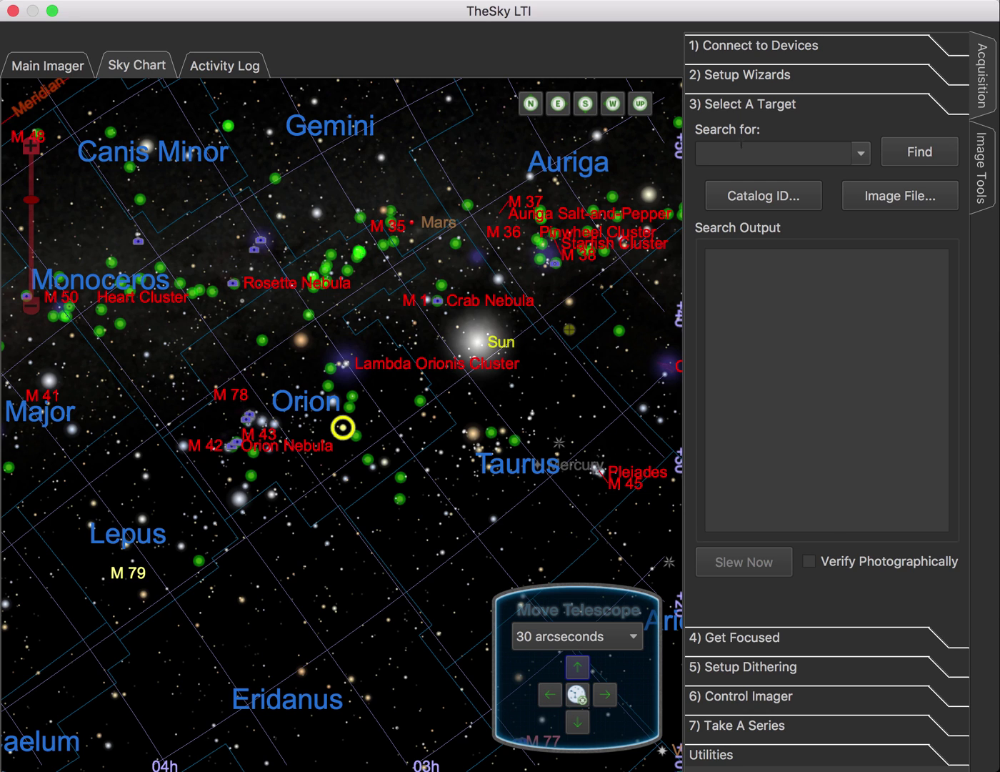
click(736, 75)
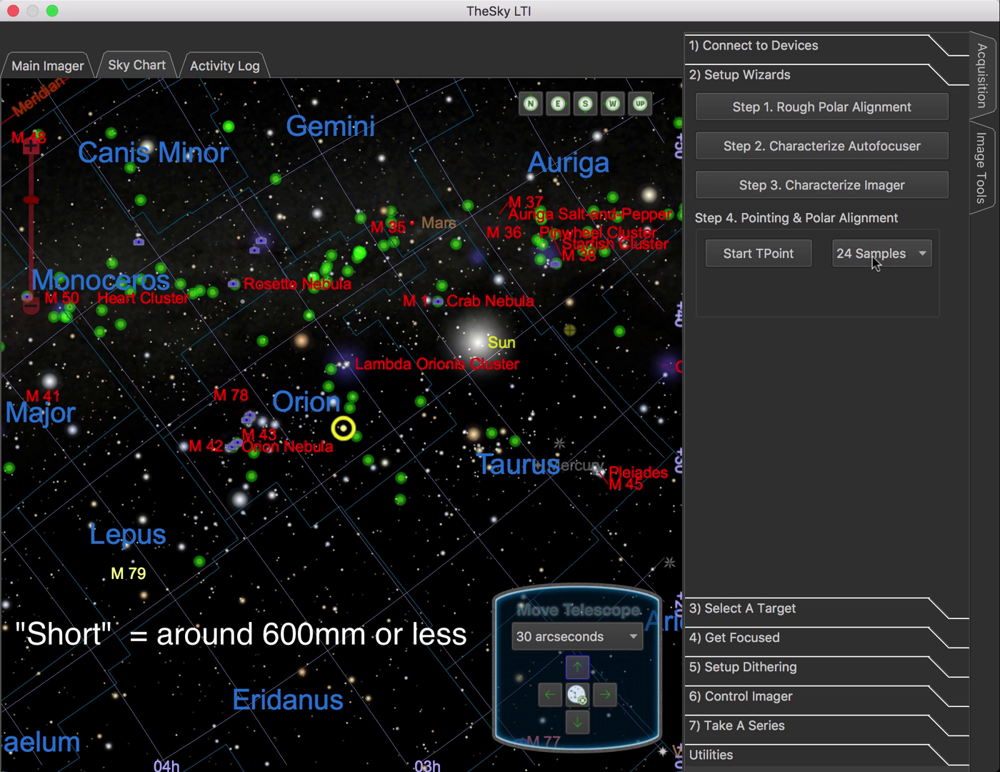
Find the target M42 on the sky chart and enable photographic verification for the slew.
click(759, 611)
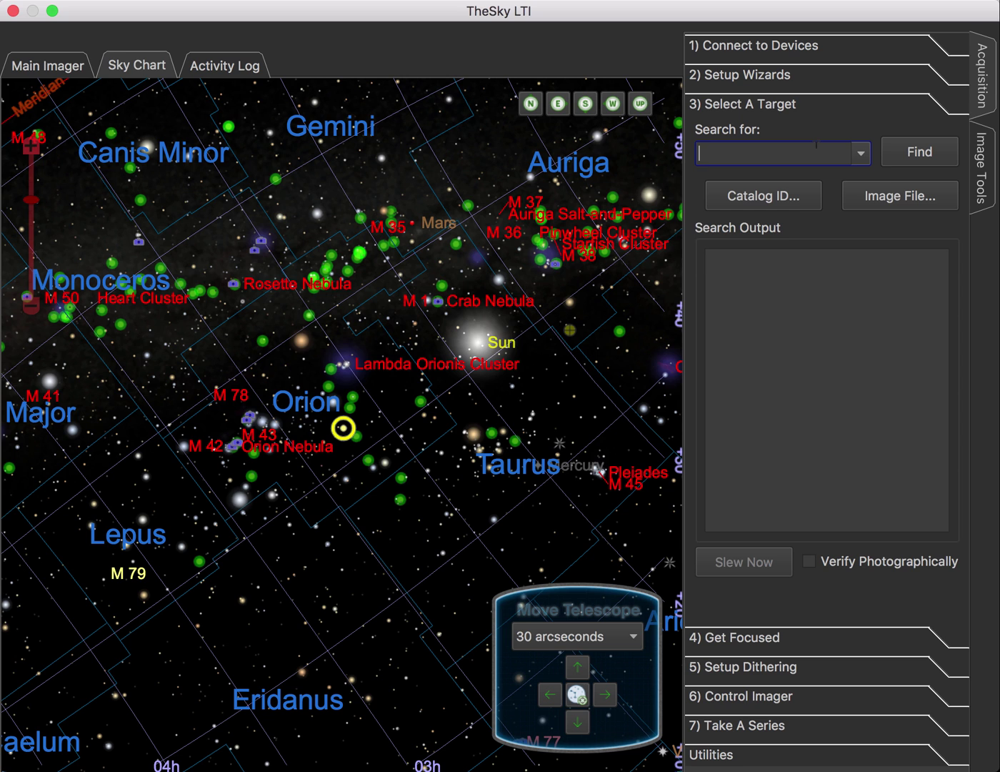
text(M42)
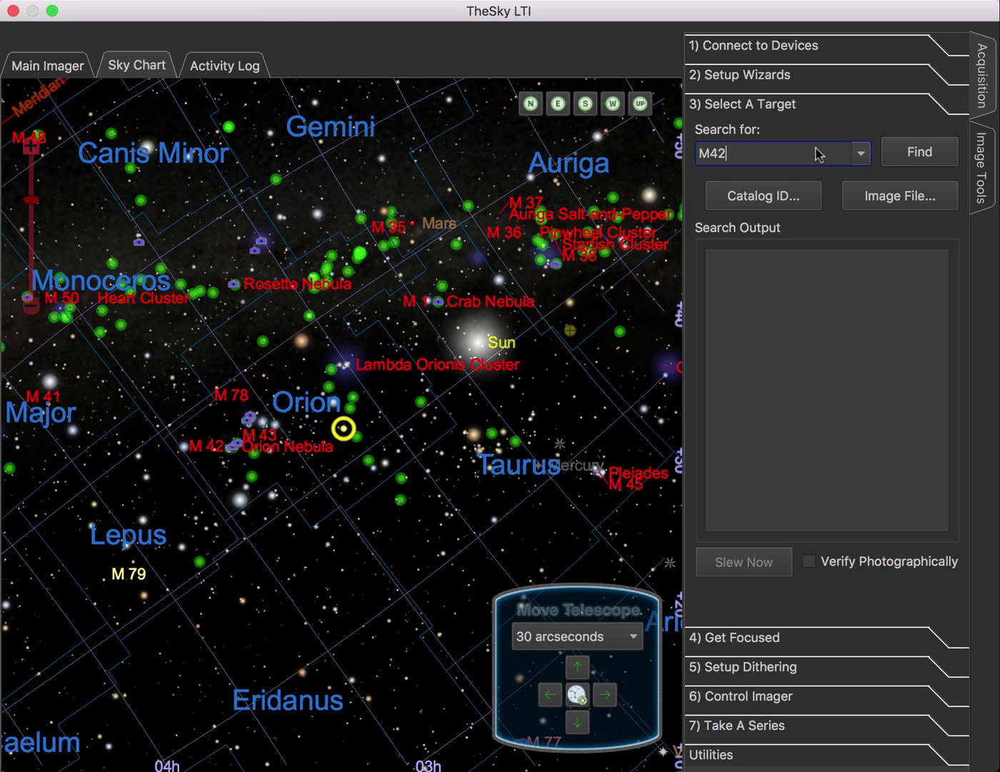
click(898, 156)
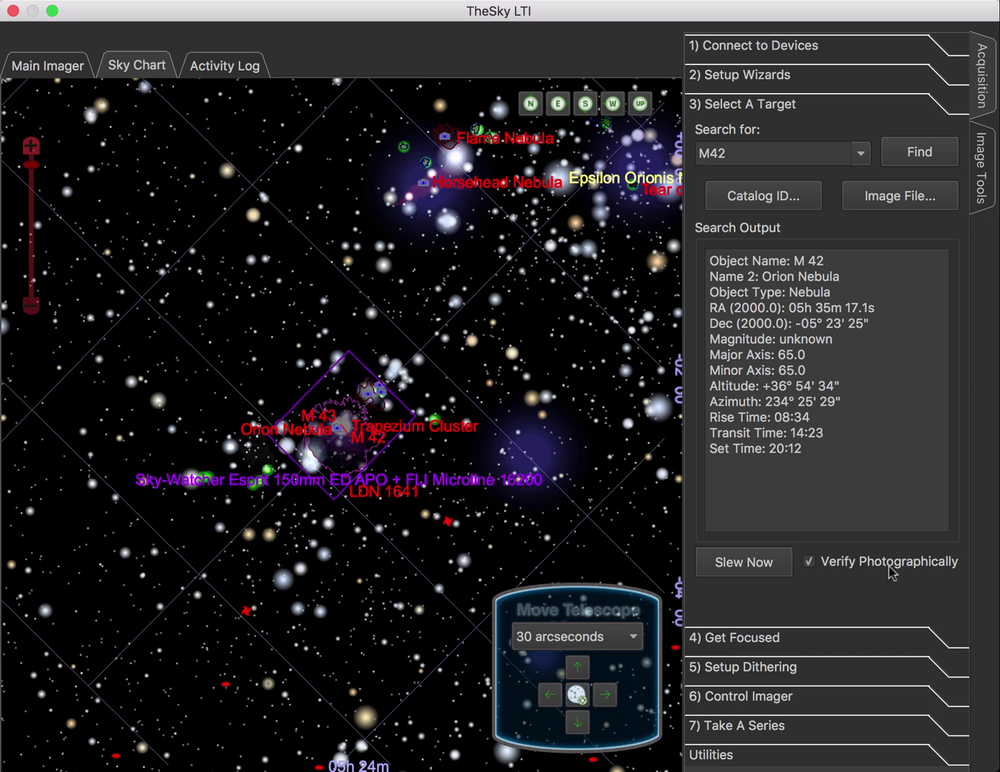
click(810, 563)
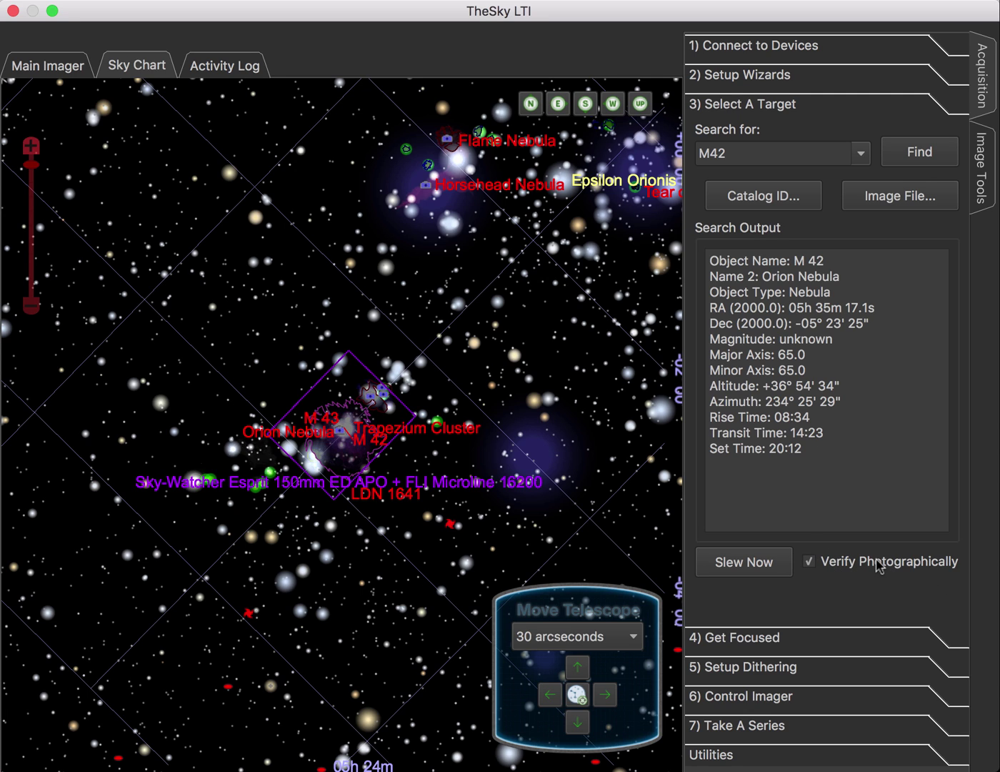
click(785, 558)
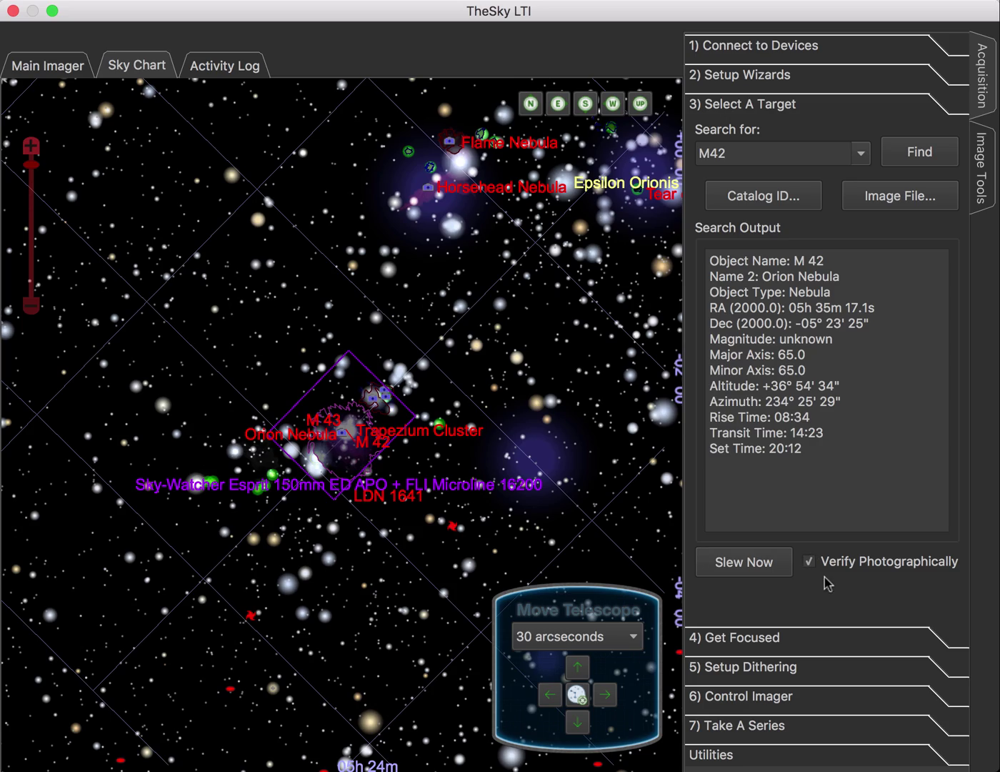
scroll(368, 464, down, 5)
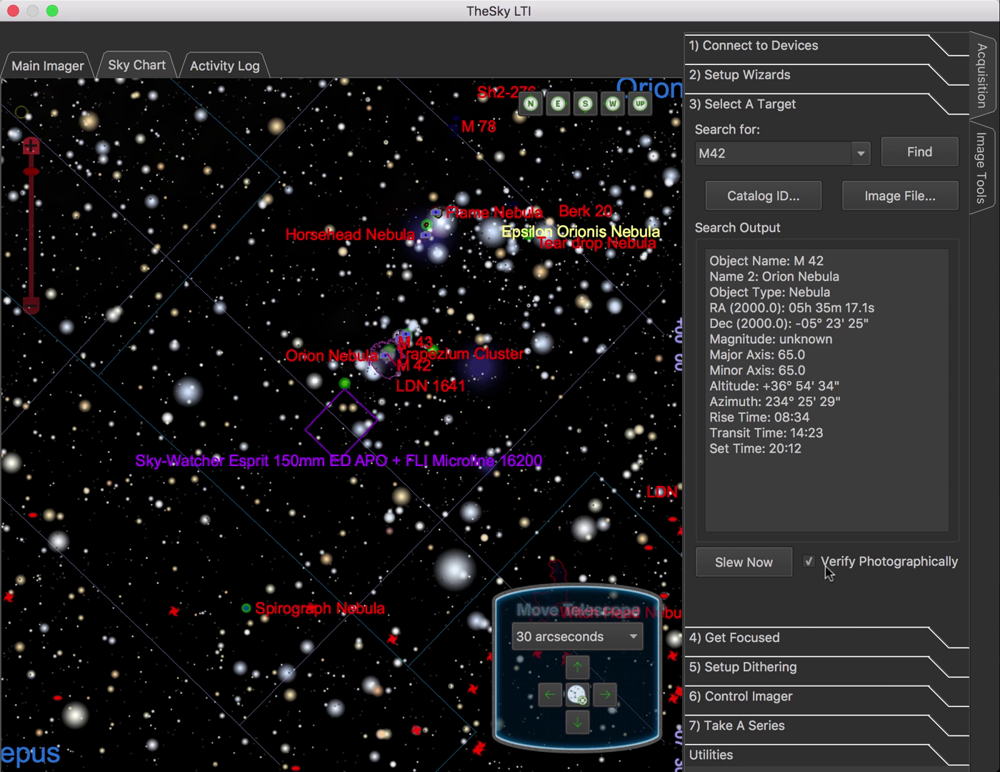
View the focusing settings and enable dithering when taking a series.
click(768, 638)
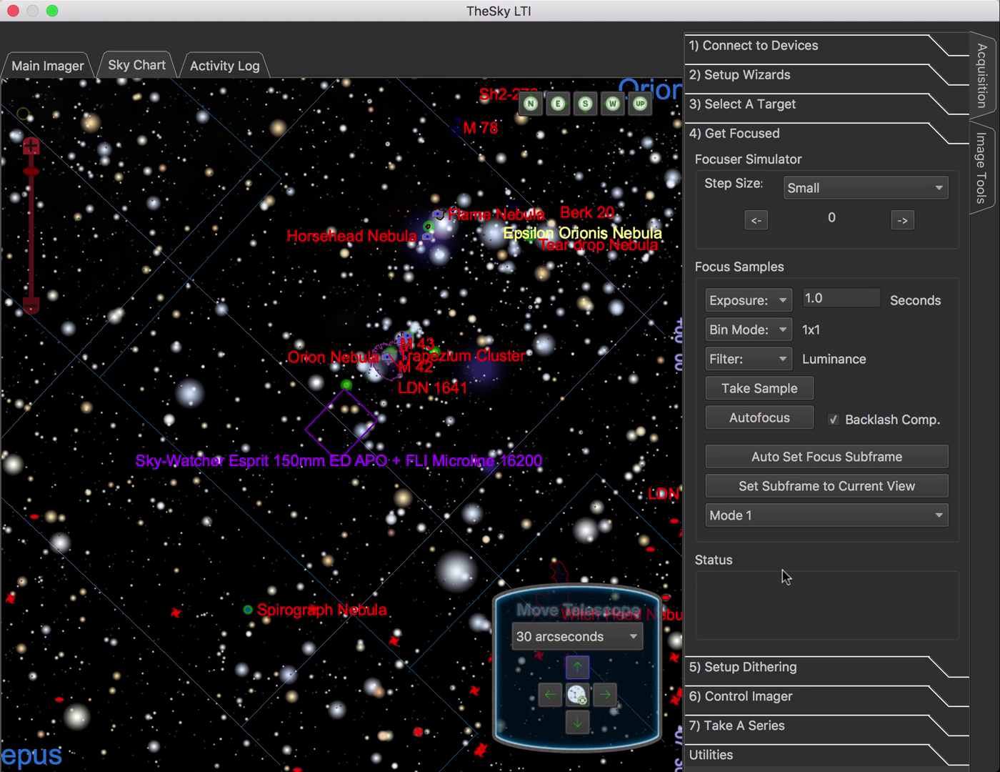
click(733, 668)
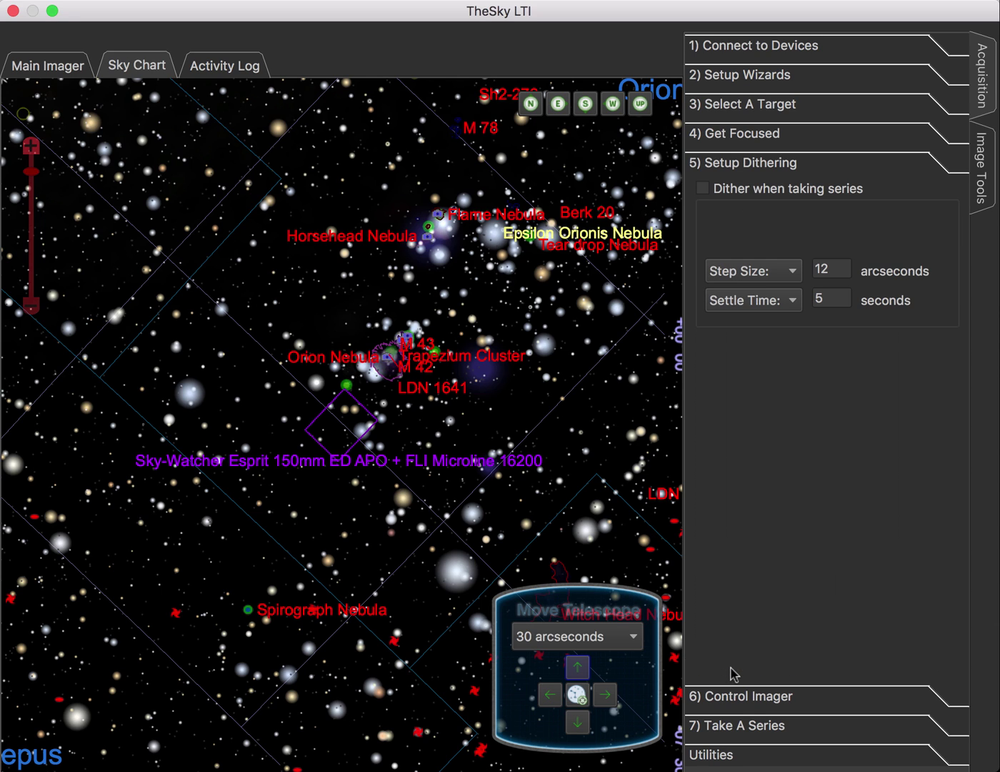
click(713, 187)
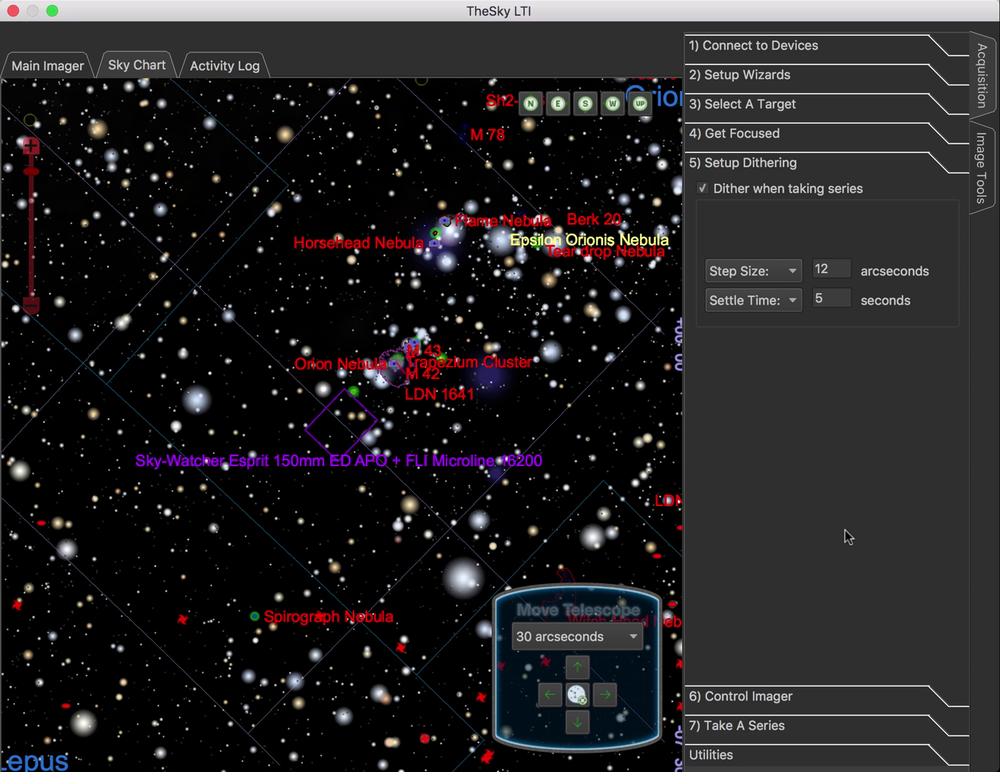
Choose an exposure of 0 seconds for single images in the imager controls.
click(778, 706)
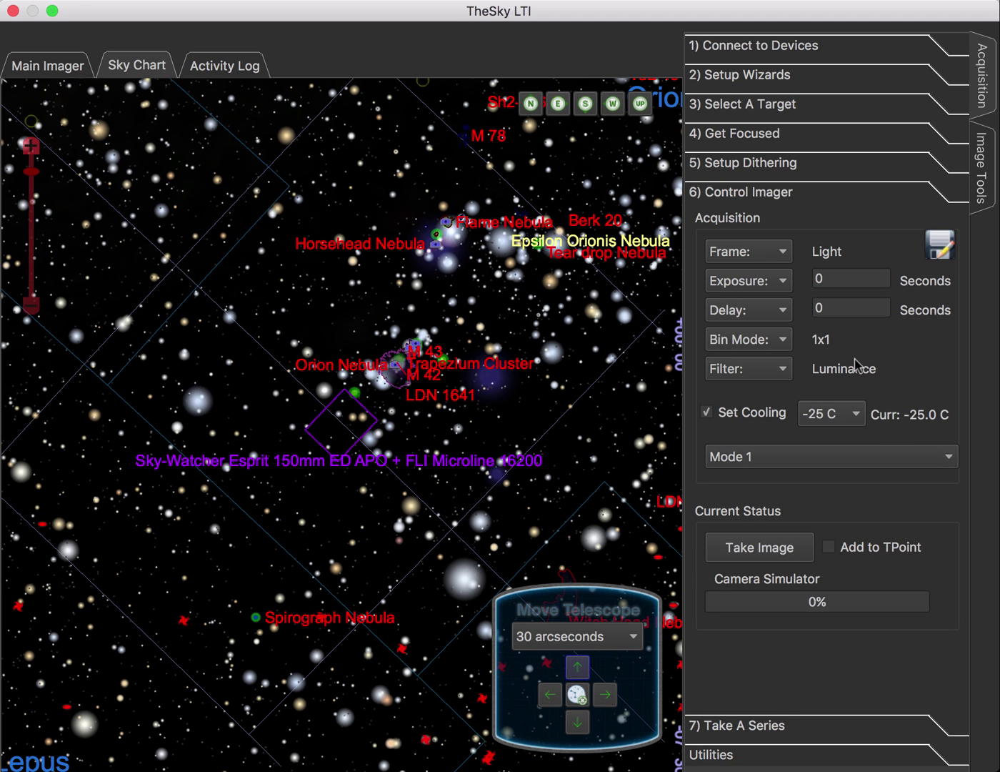
click(729, 288)
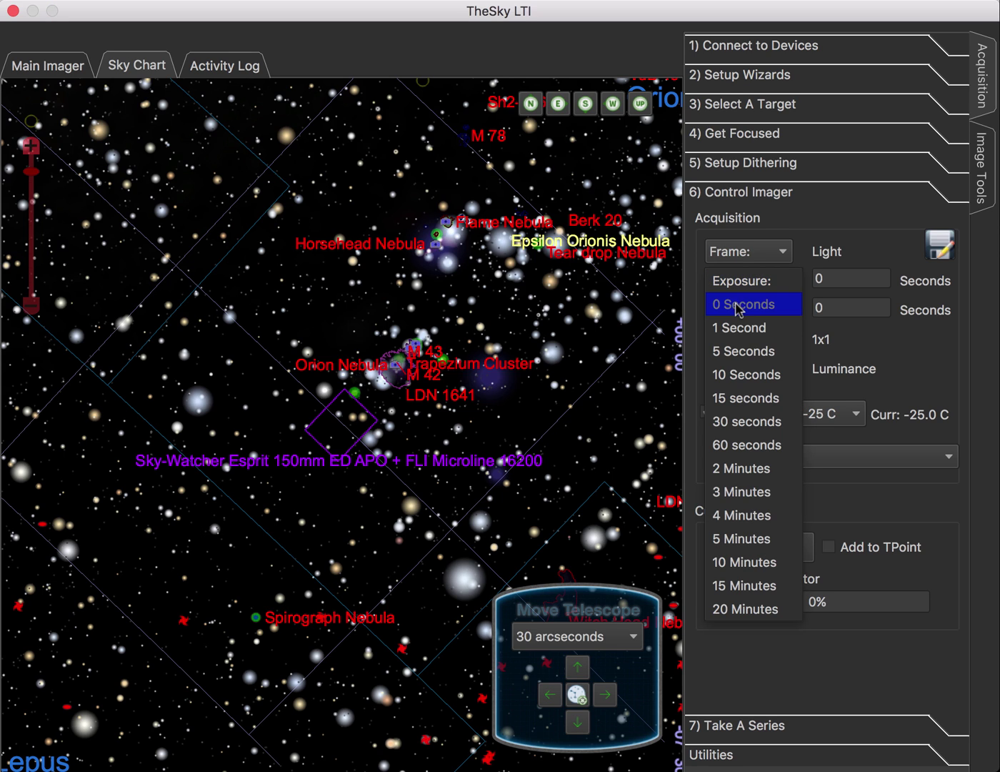
click(738, 306)
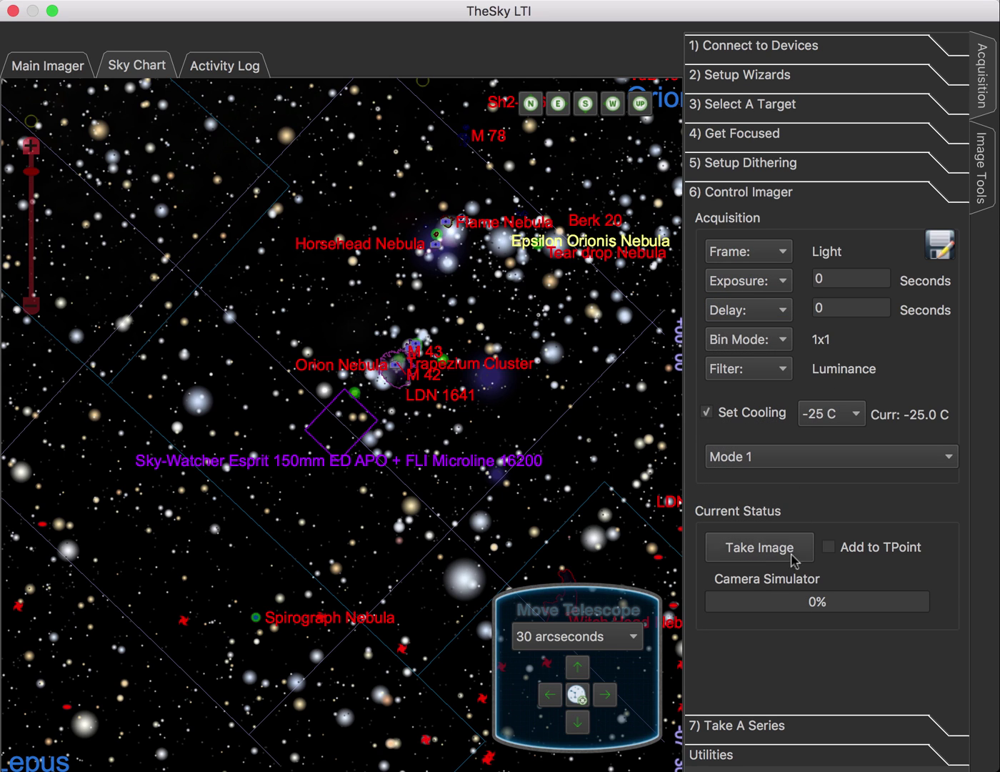
Set the first image series step to a 5-second exposure and add two more steps to the series.
click(743, 729)
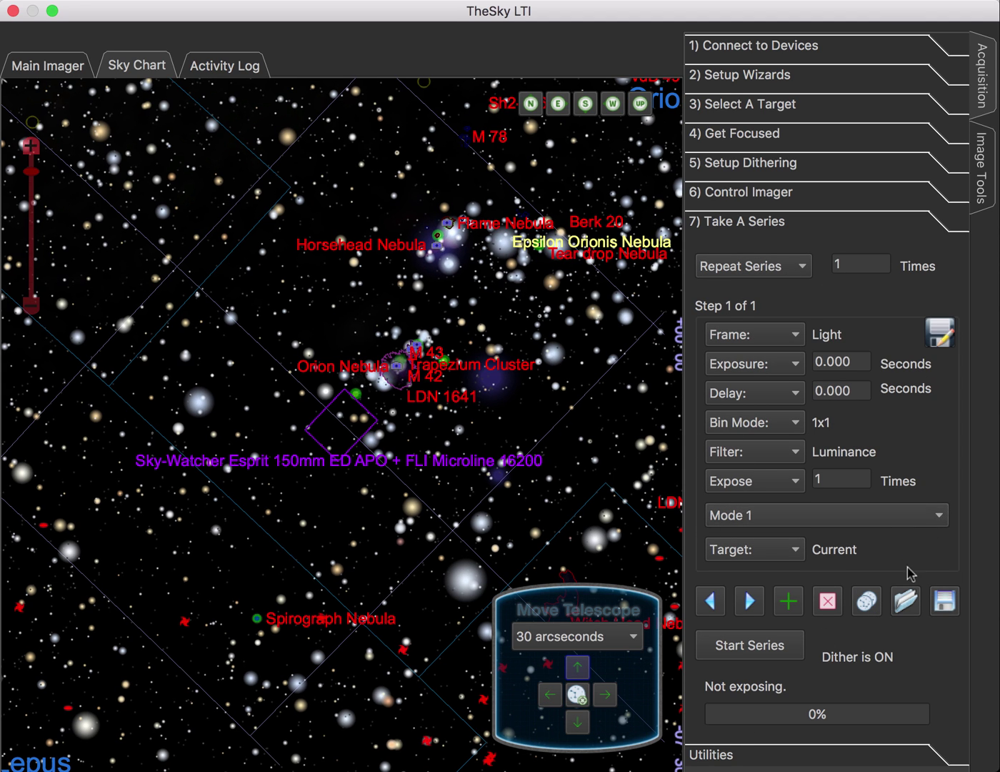
click(762, 366)
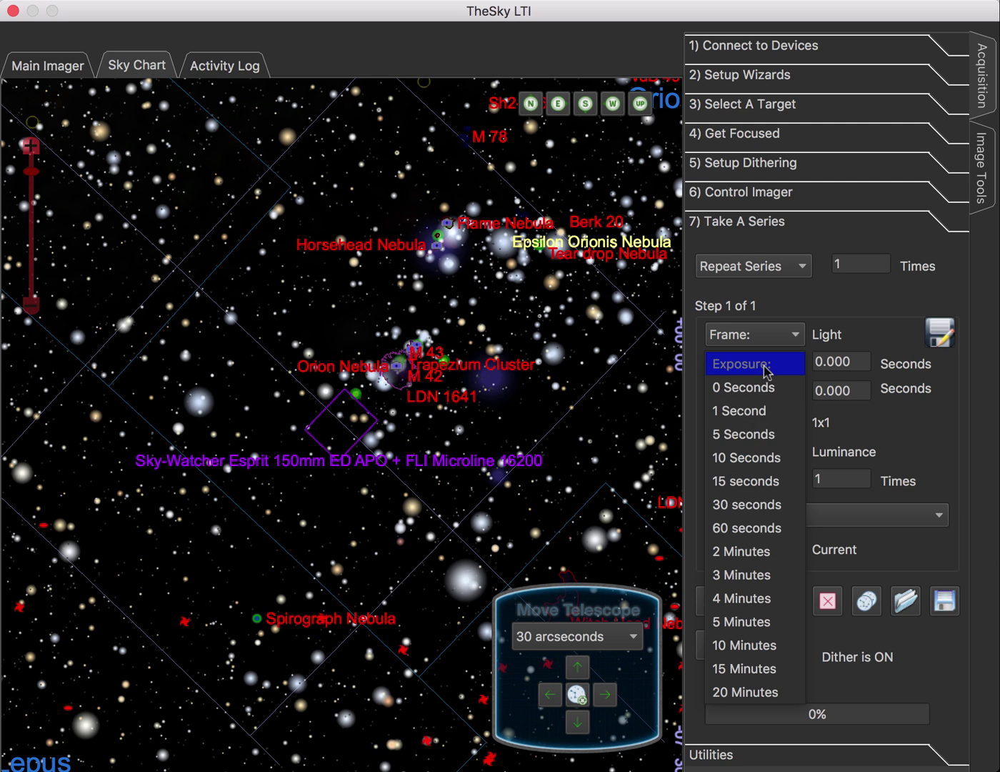
click(759, 436)
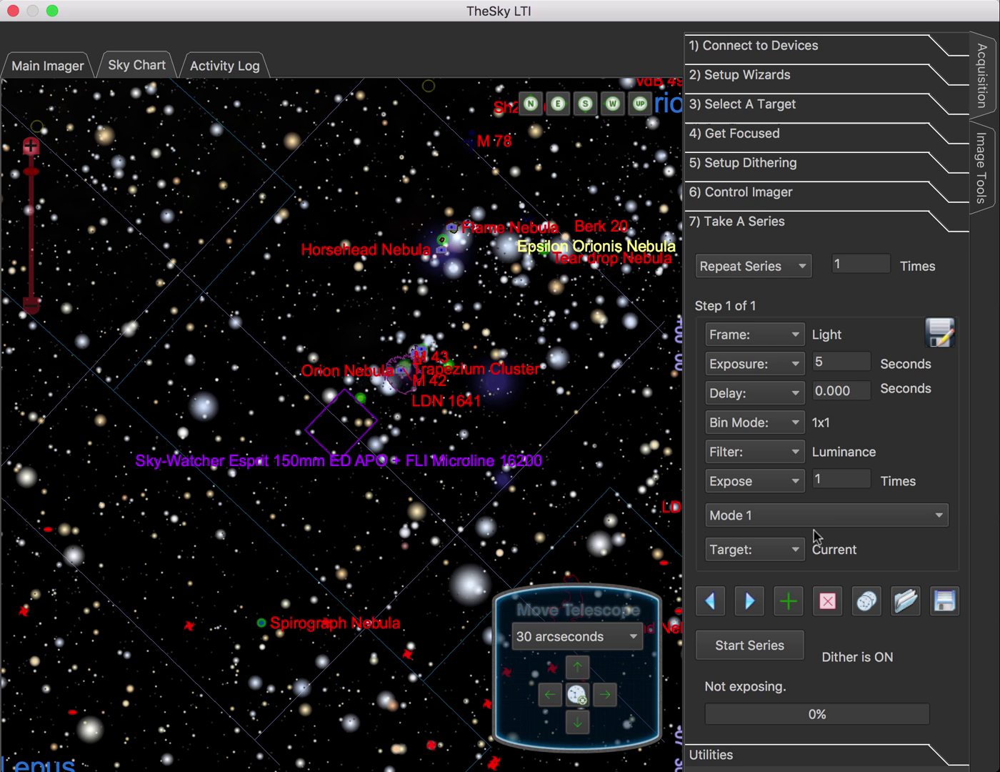
click(788, 600)
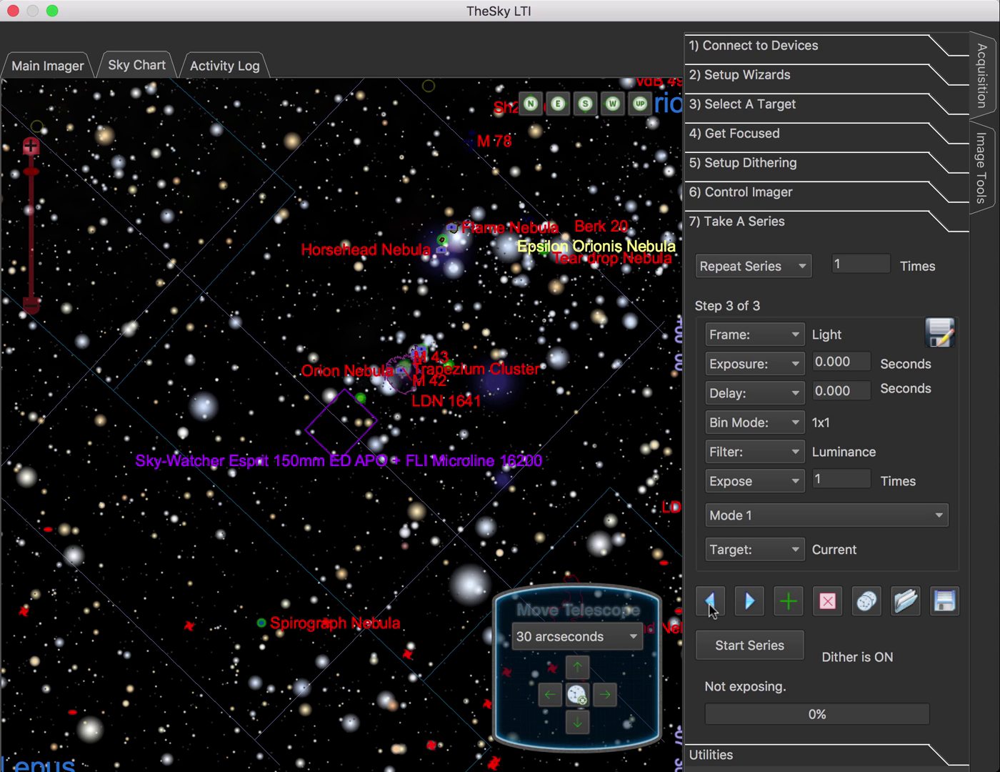
click(711, 605)
click(756, 603)
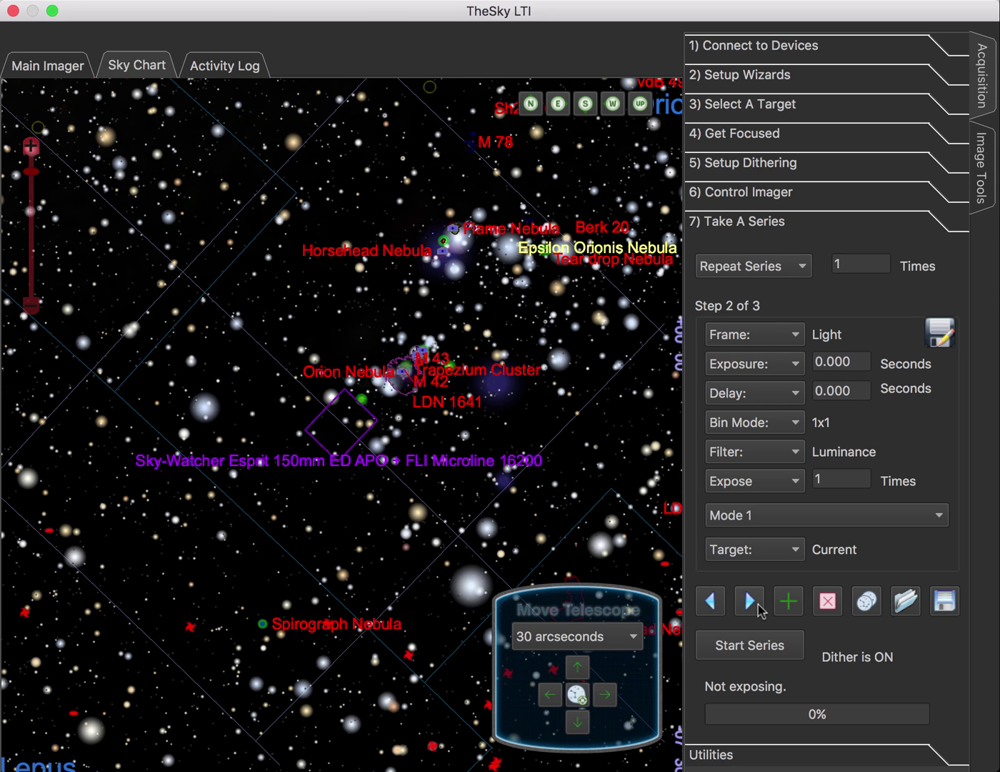
click(798, 340)
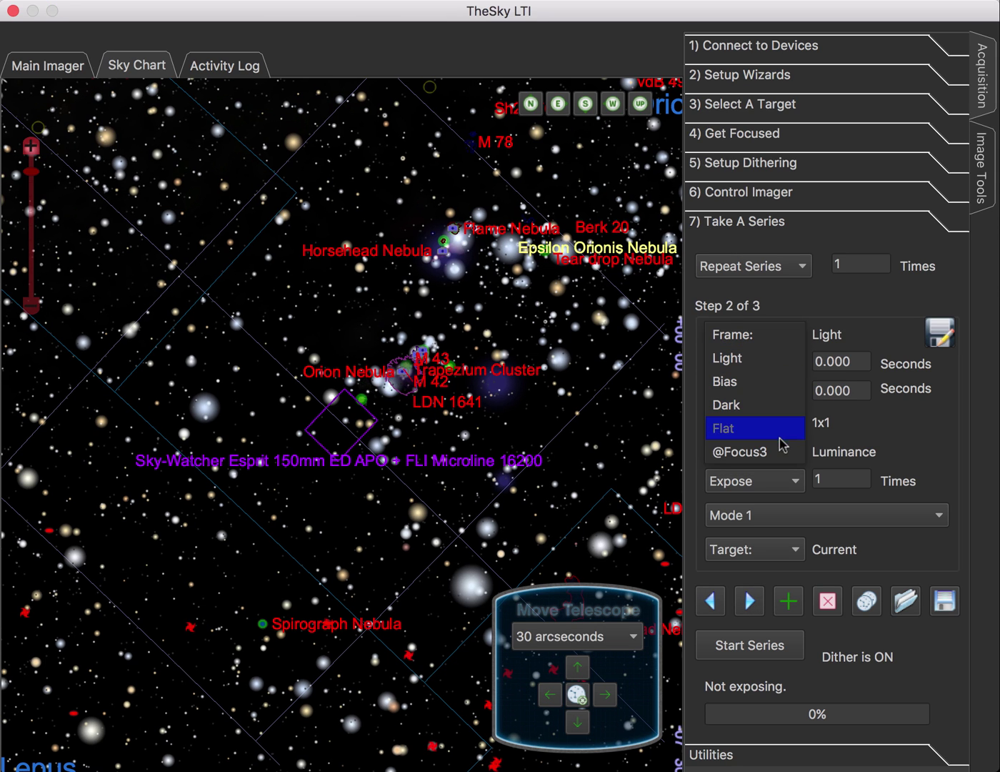
click(732, 453)
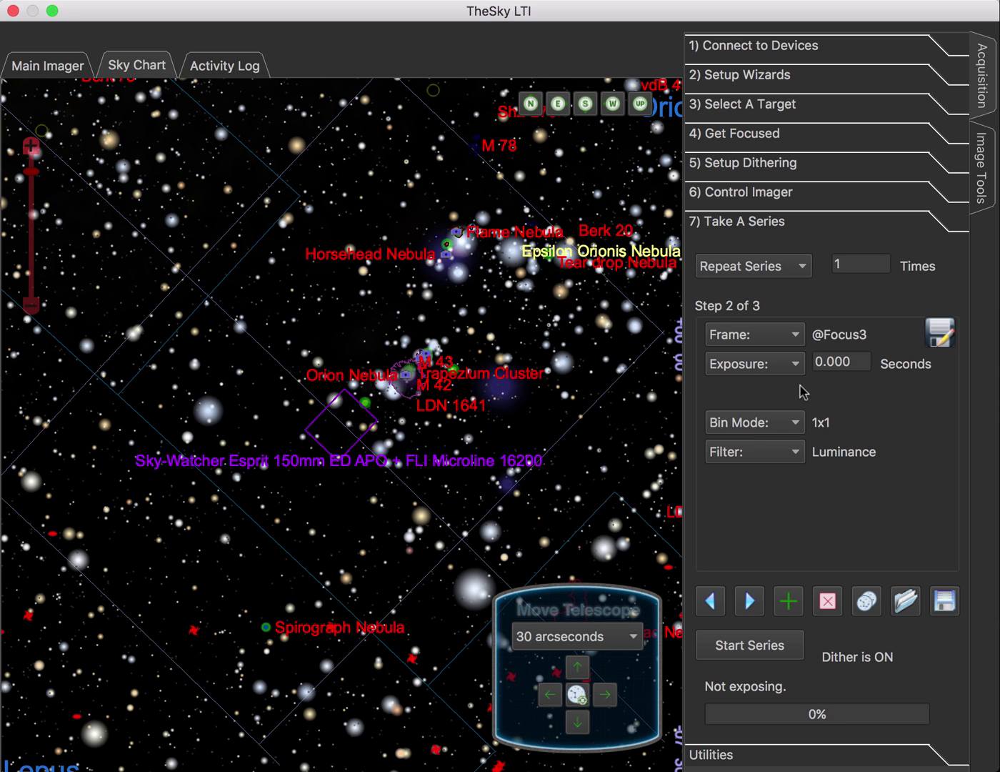
View the program's version information and the observing location settings among the utilities, and close both windows.
click(769, 760)
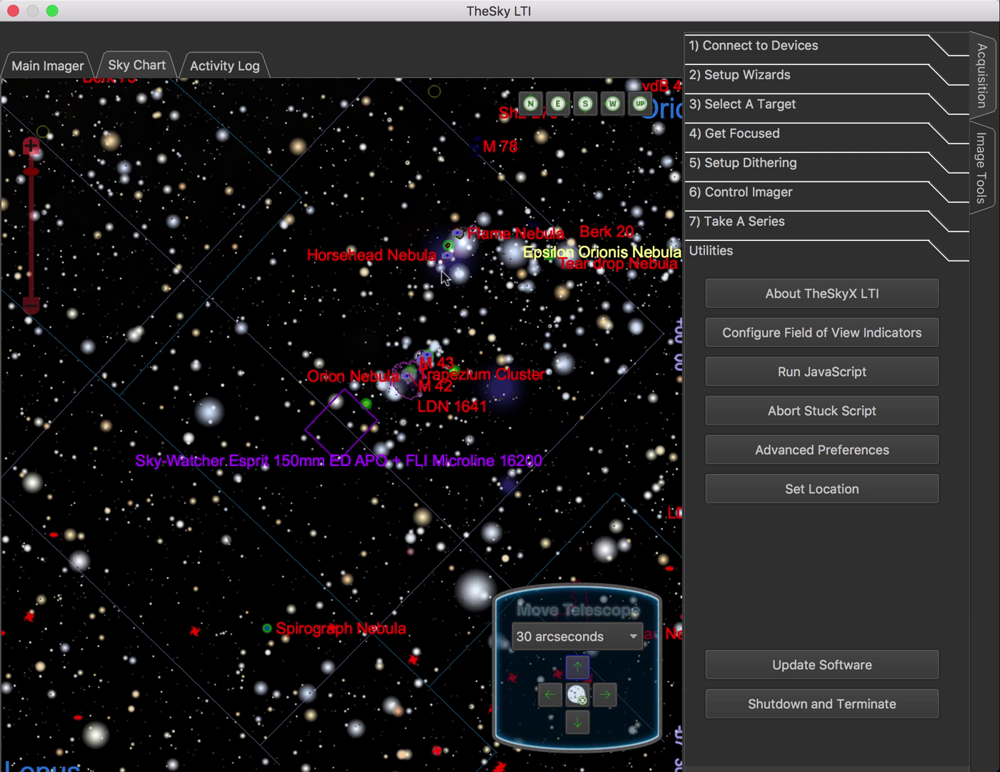
click(785, 301)
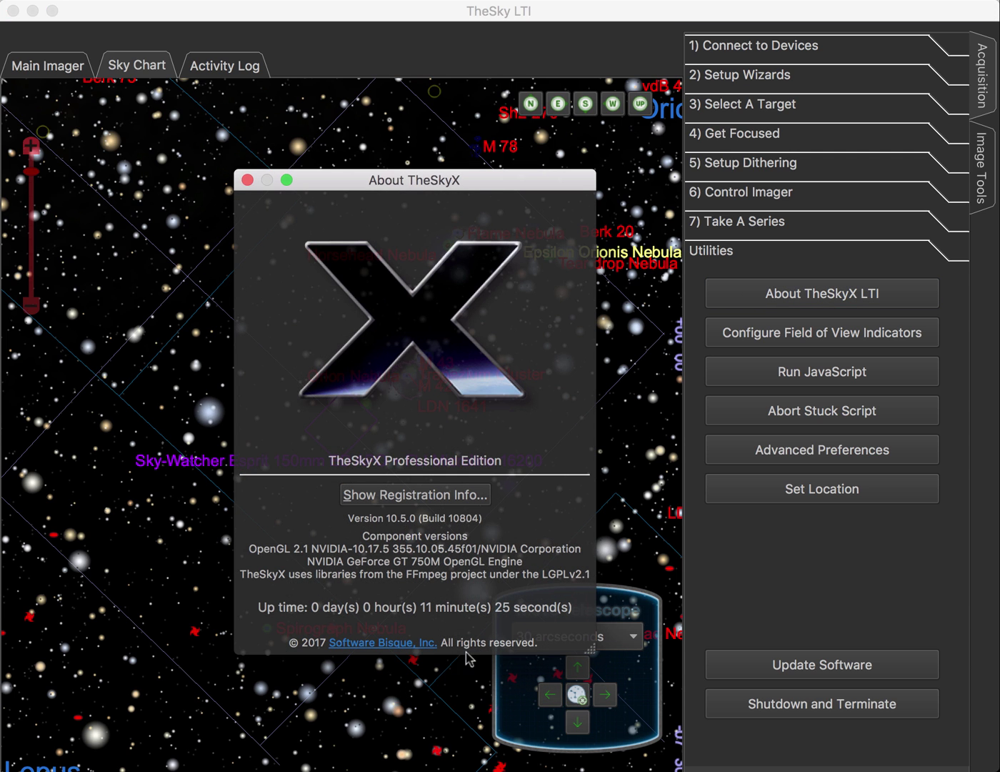
click(248, 180)
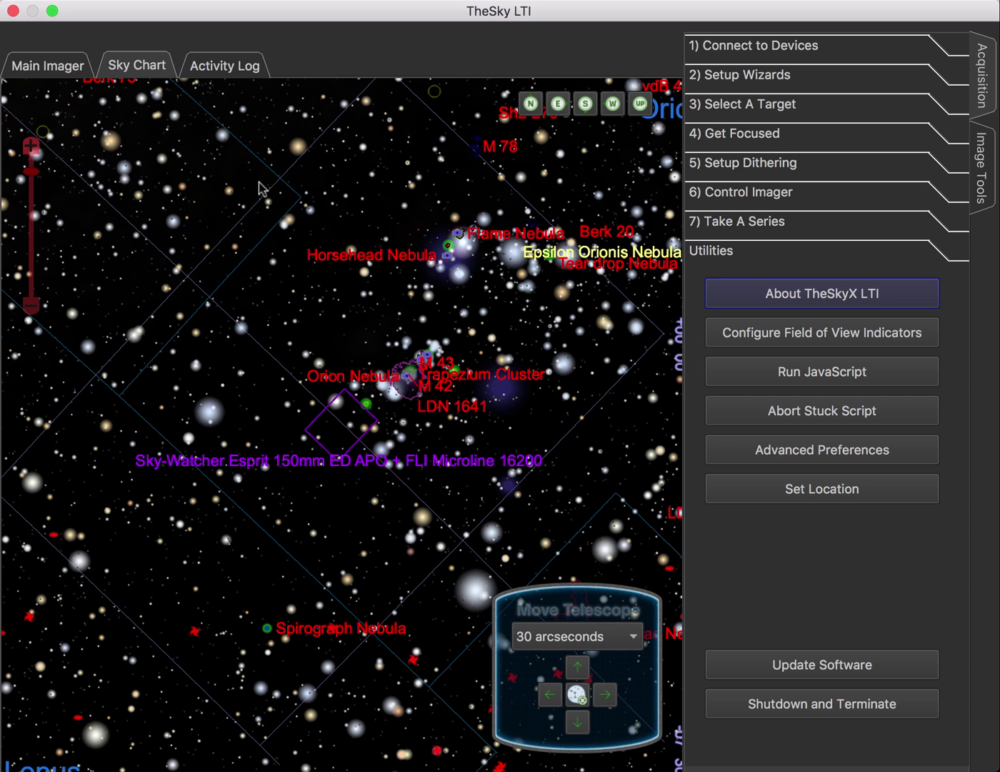
click(743, 495)
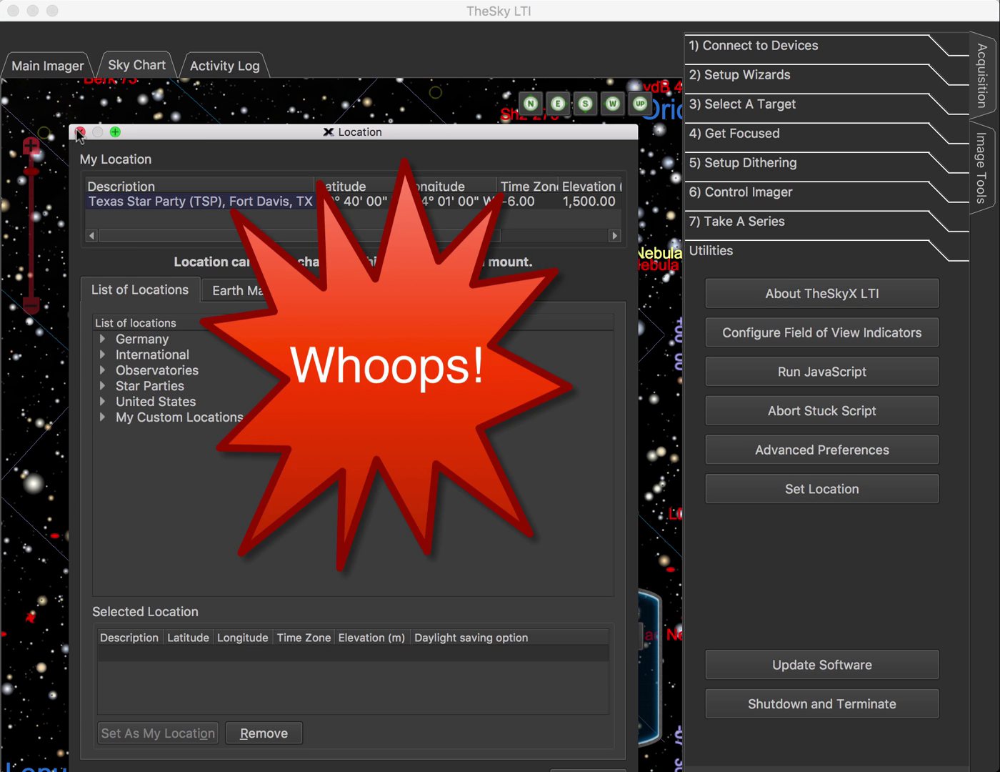
click(80, 131)
Examine the advanced preferences and the toolbar, status window, report and date and time settings, leaving them unchanged.
click(734, 458)
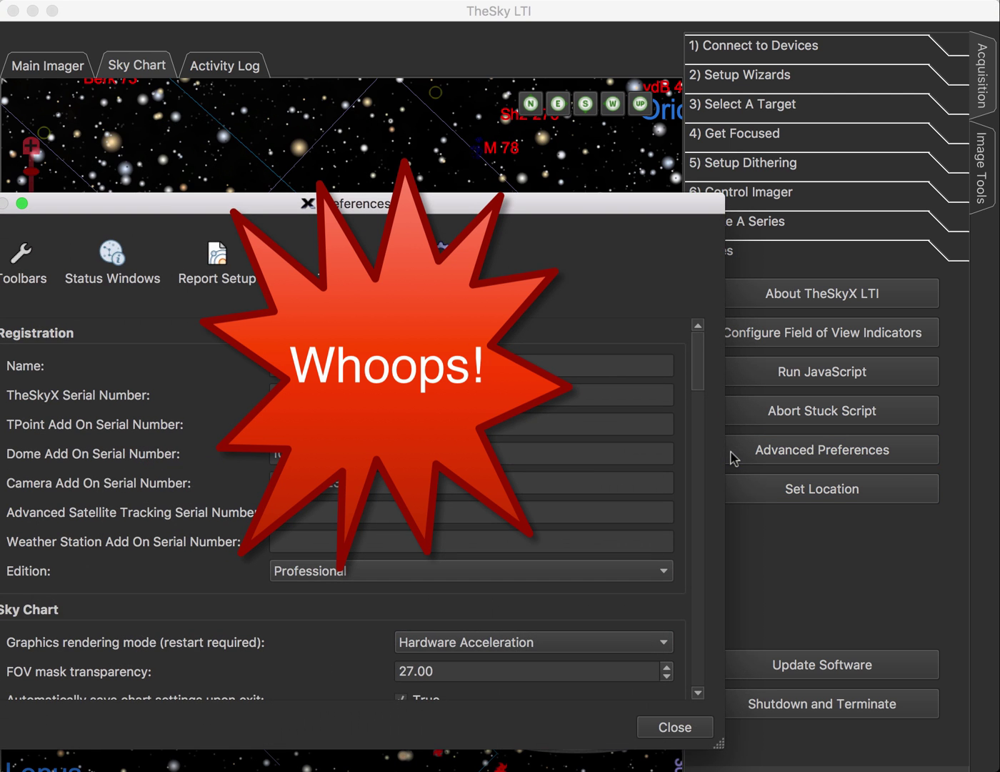
drag(393, 205, 504, 161)
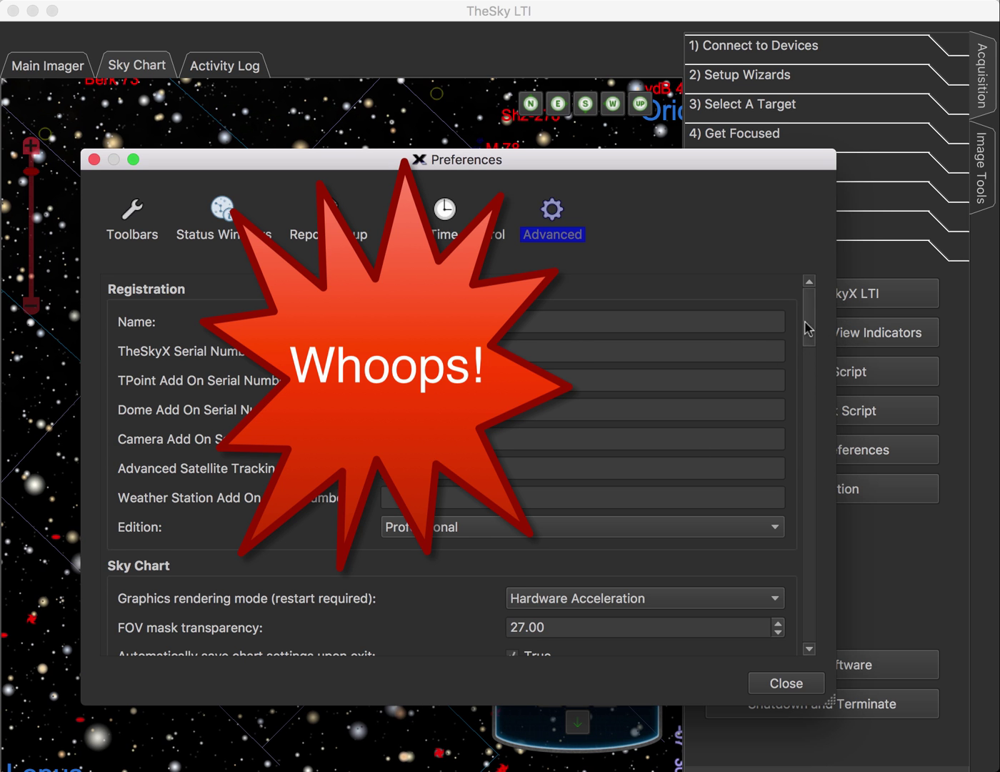
drag(809, 329, 810, 415)
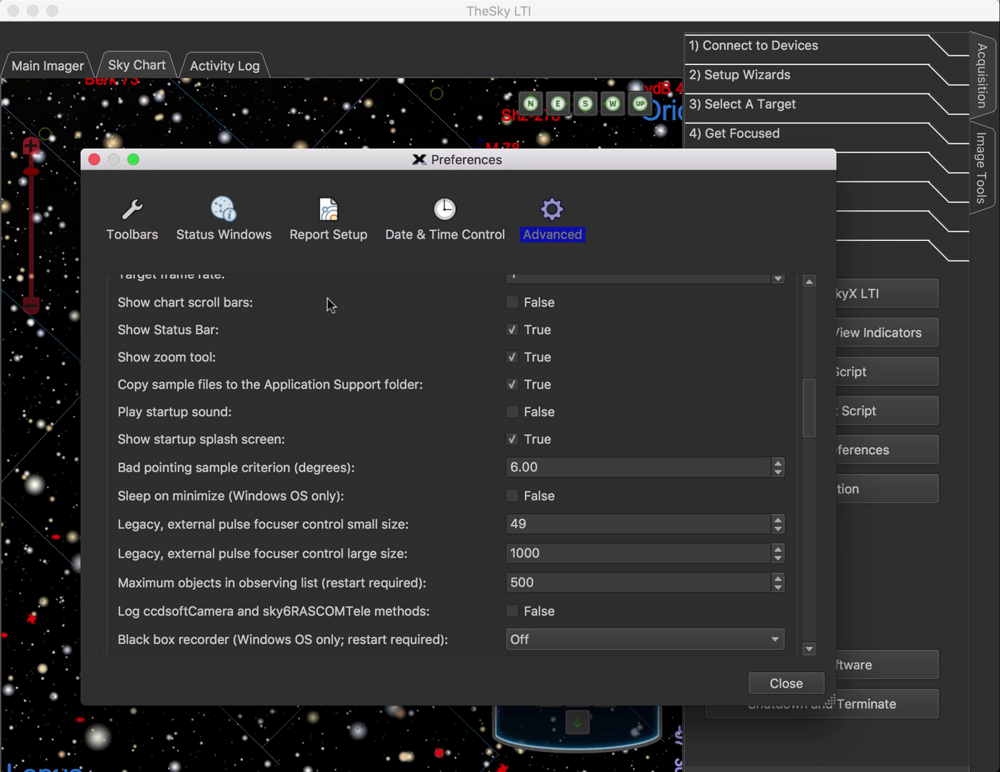
click(133, 218)
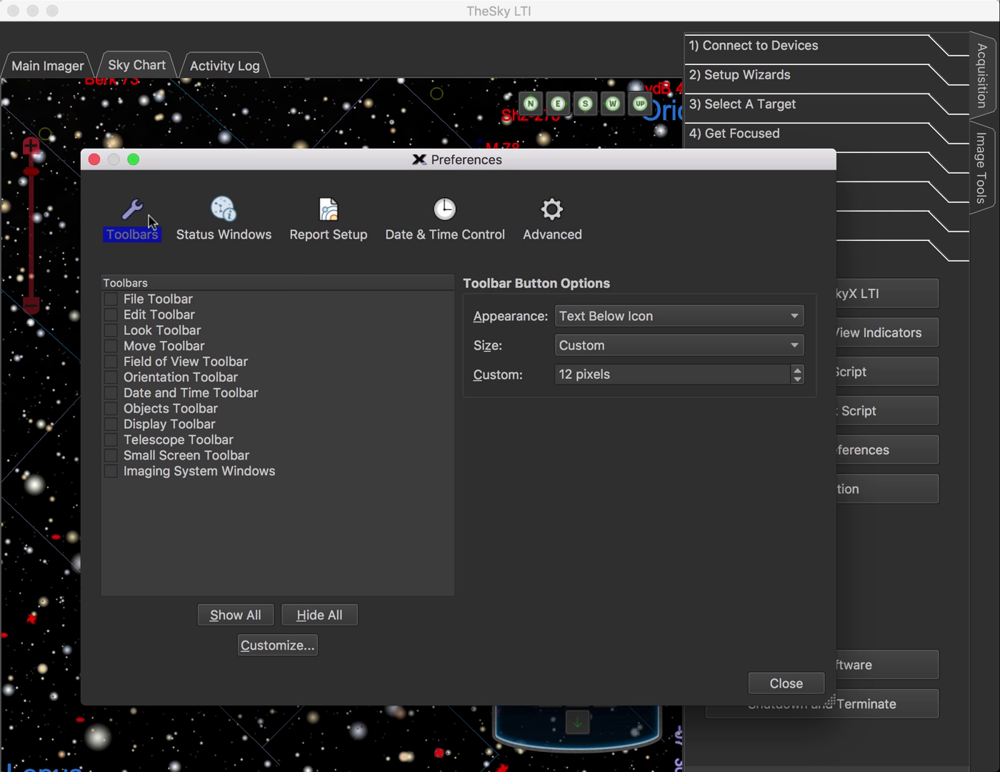
click(216, 222)
click(328, 218)
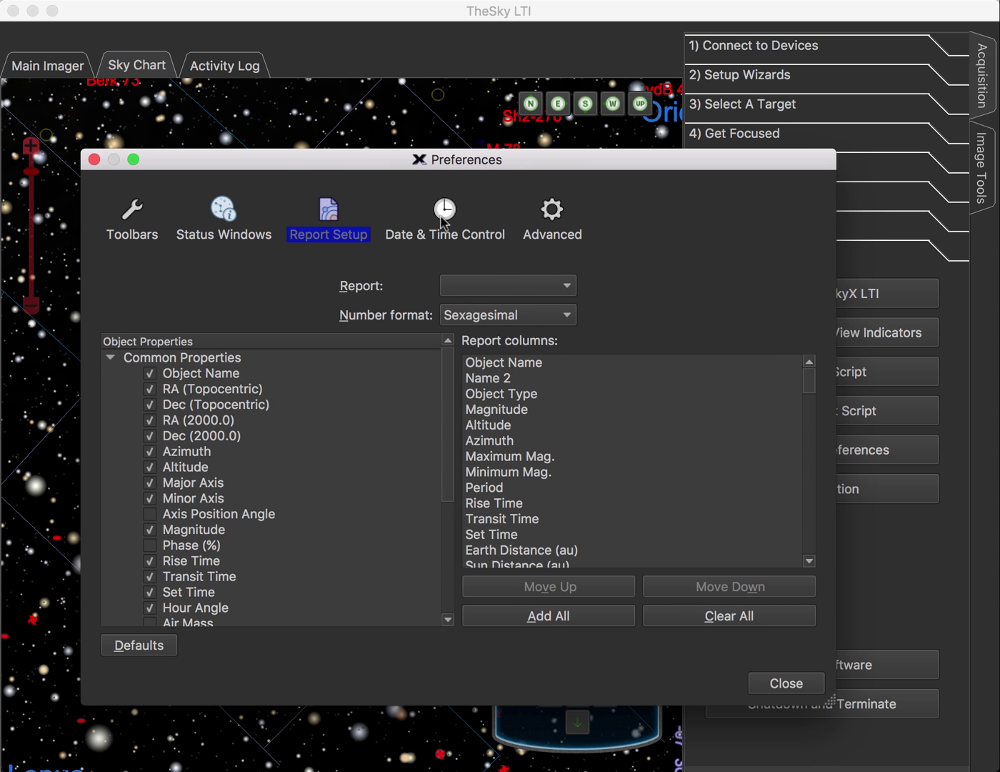
click(442, 218)
click(544, 228)
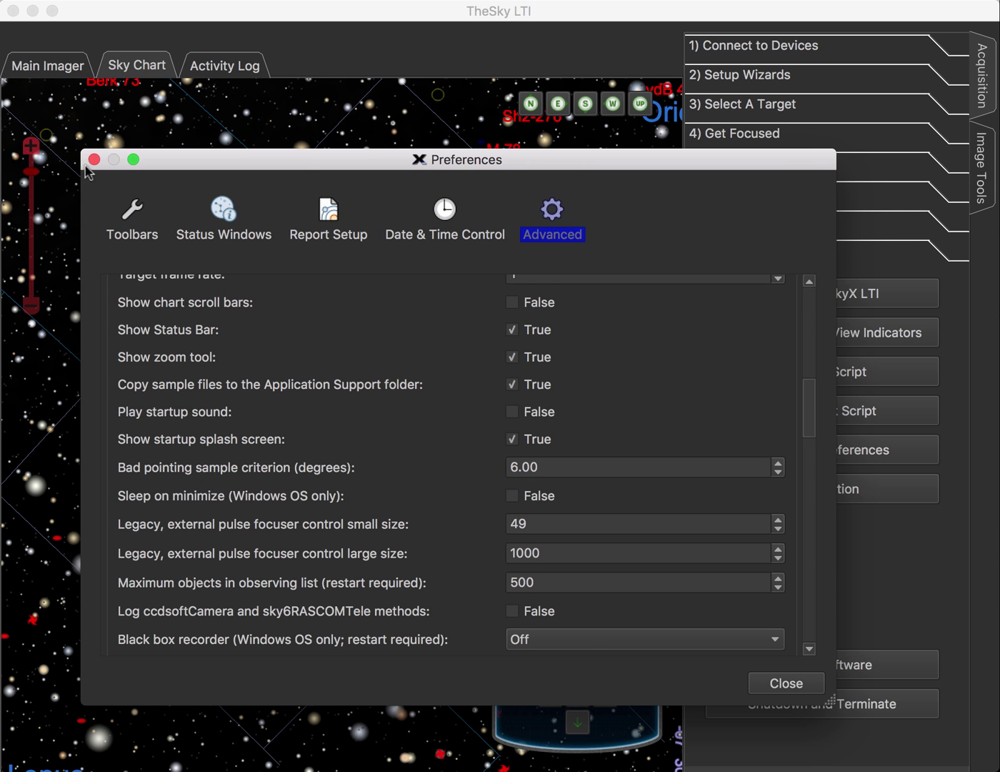
click(93, 160)
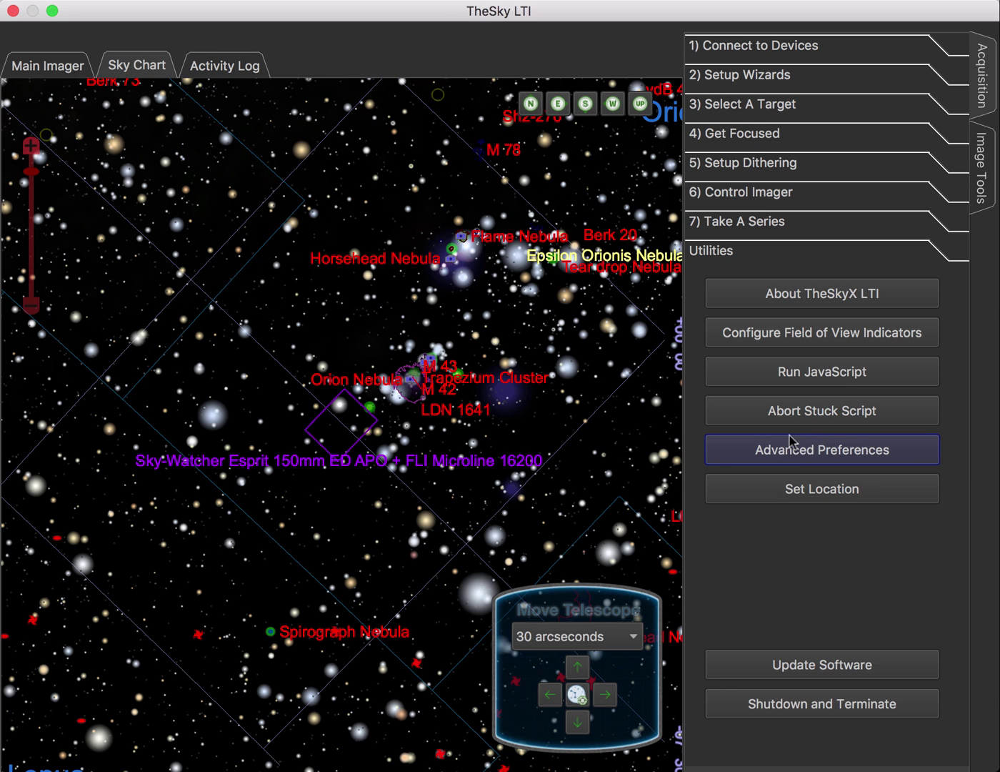
click(823, 451)
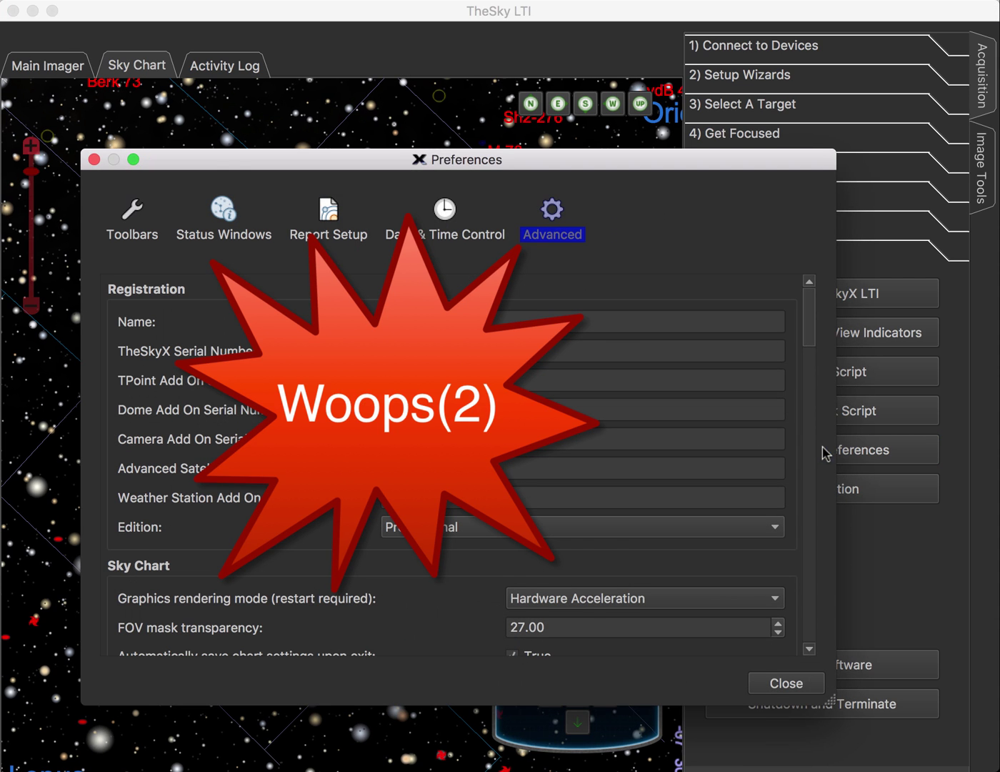
click(93, 160)
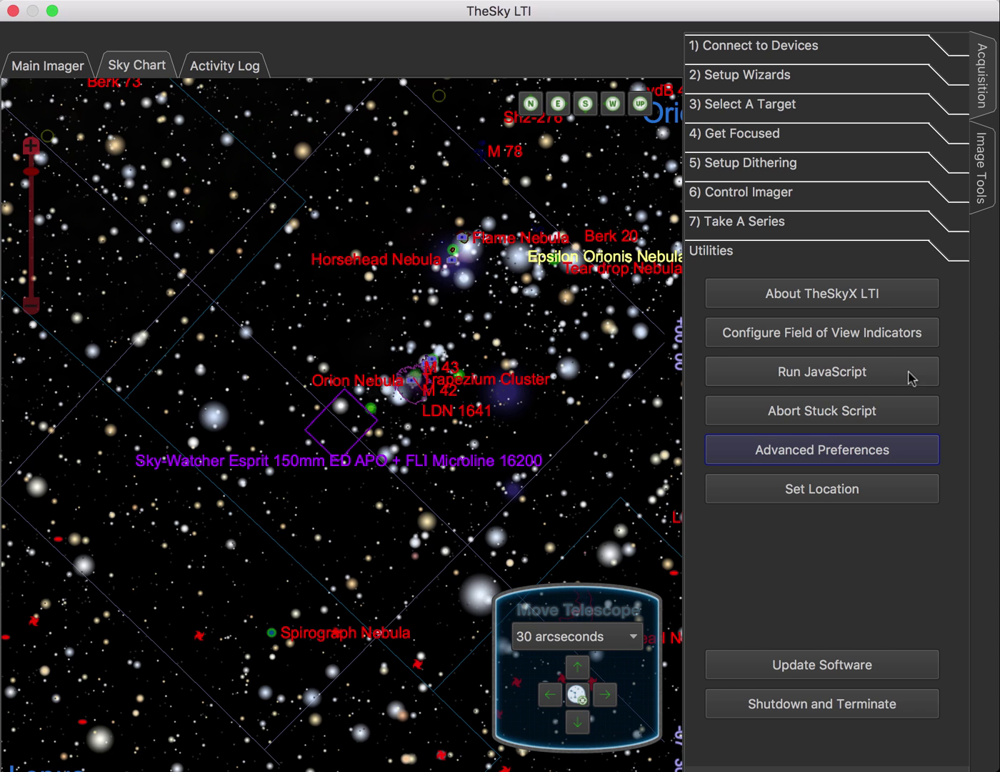
View the list of saved field of view indicators and try the software update utility.
click(855, 339)
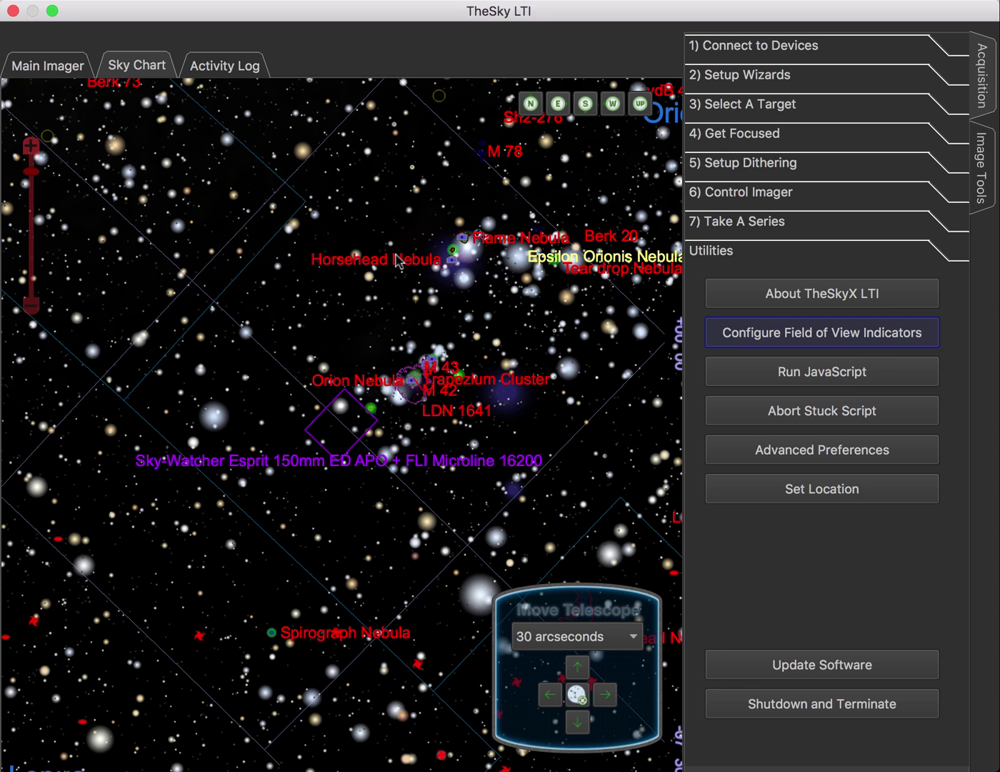
click(748, 343)
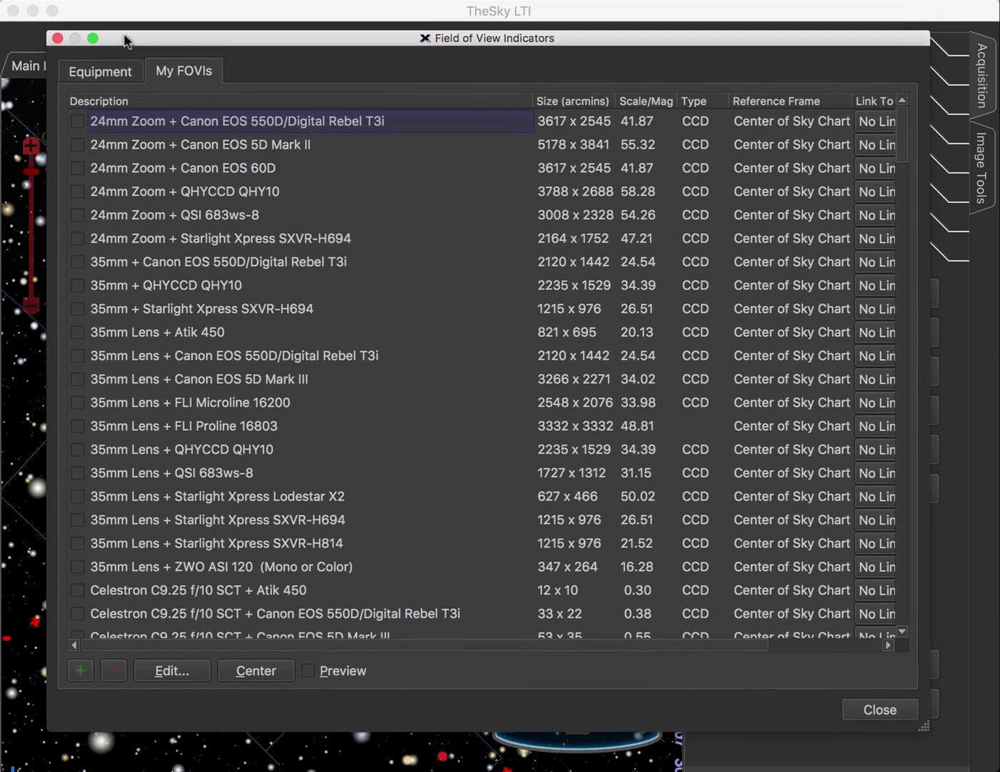
click(54, 38)
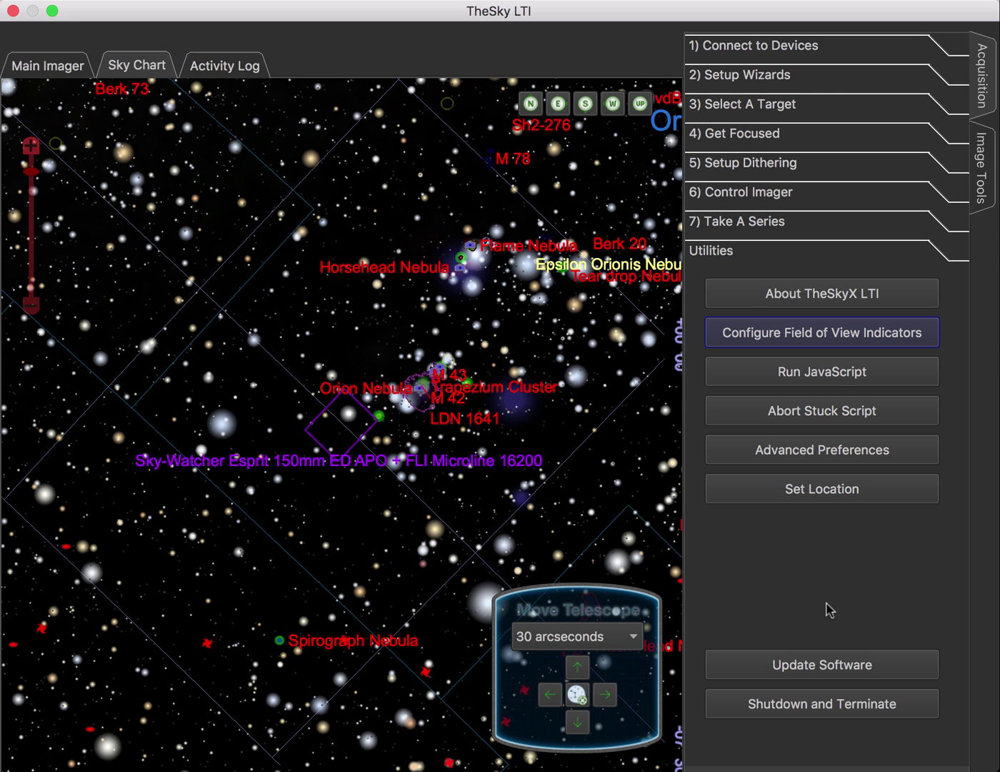
click(805, 668)
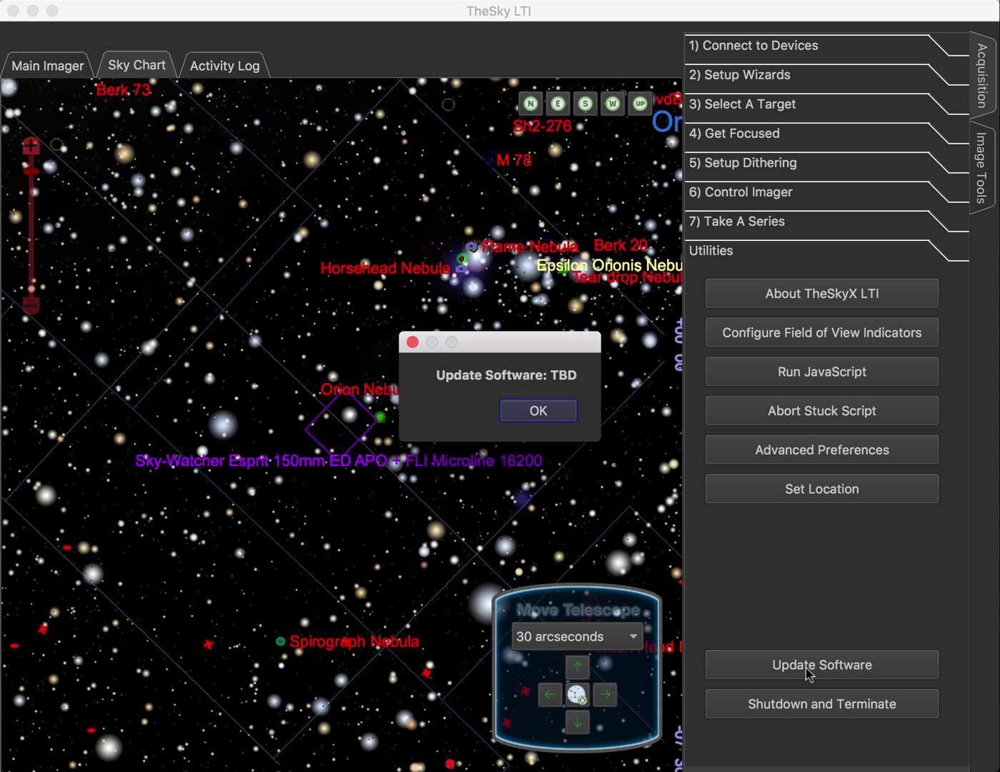
click(538, 412)
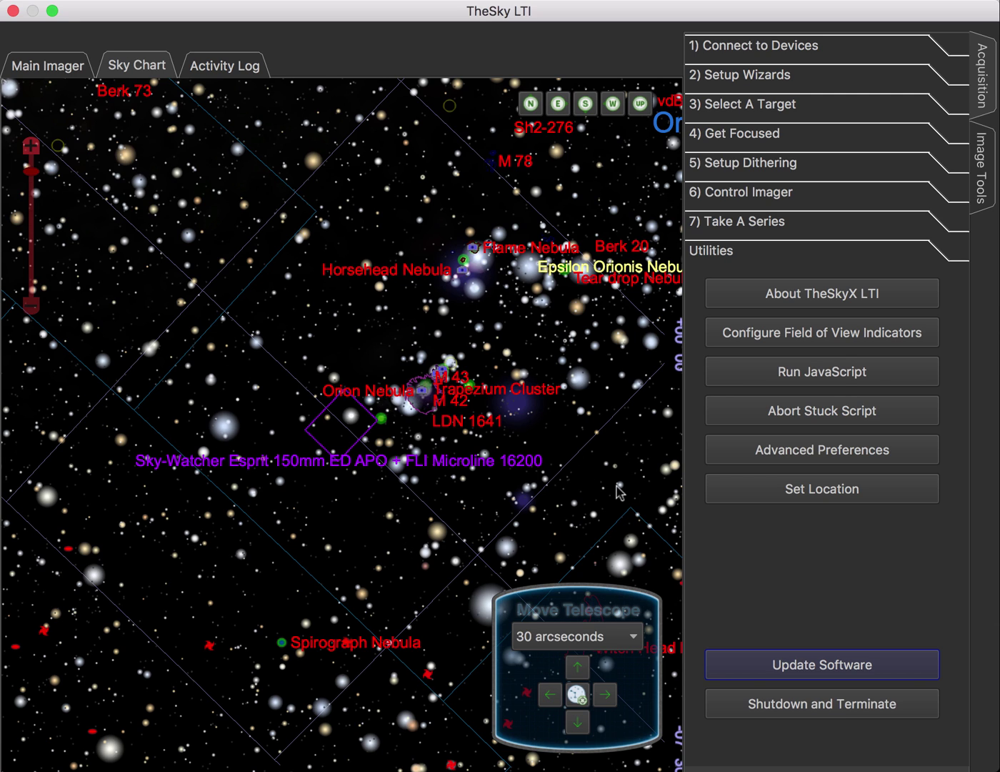
scroll(619, 492, down, 3)
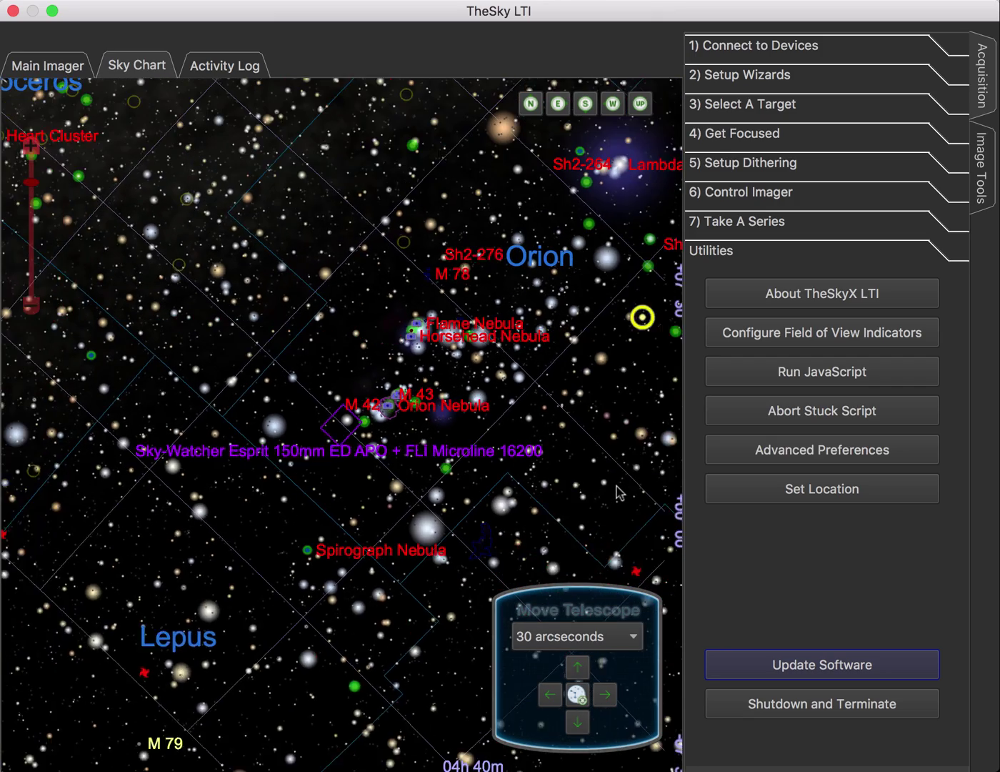
drag(276, 352, 524, 265)
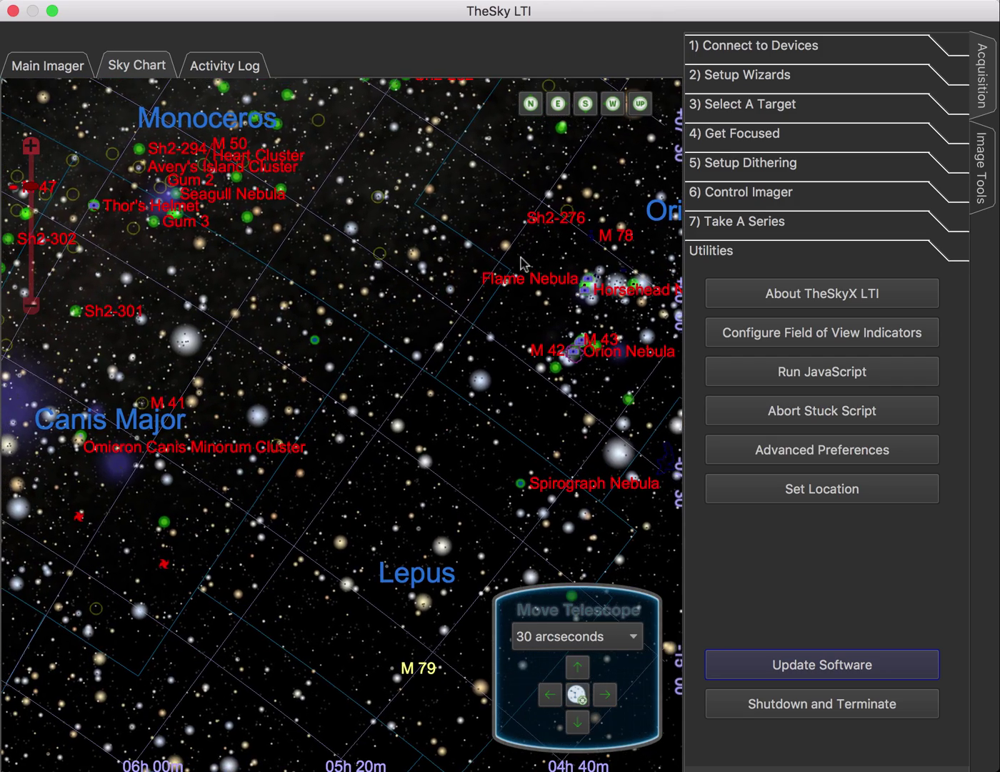
drag(227, 309, 368, 324)
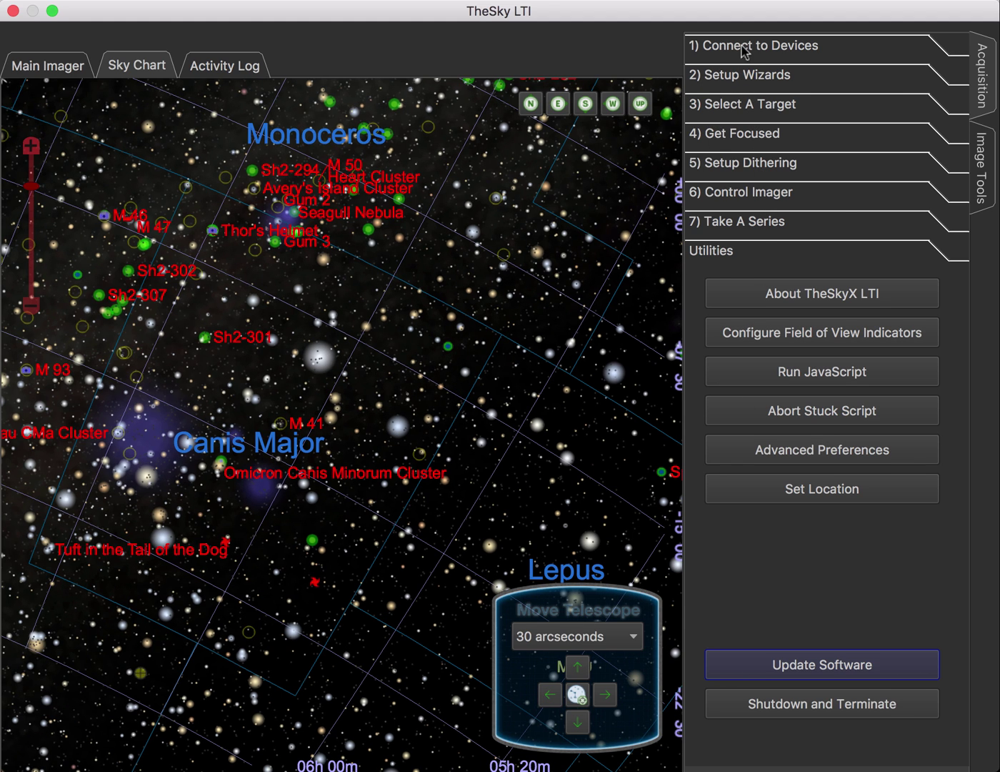
click(743, 49)
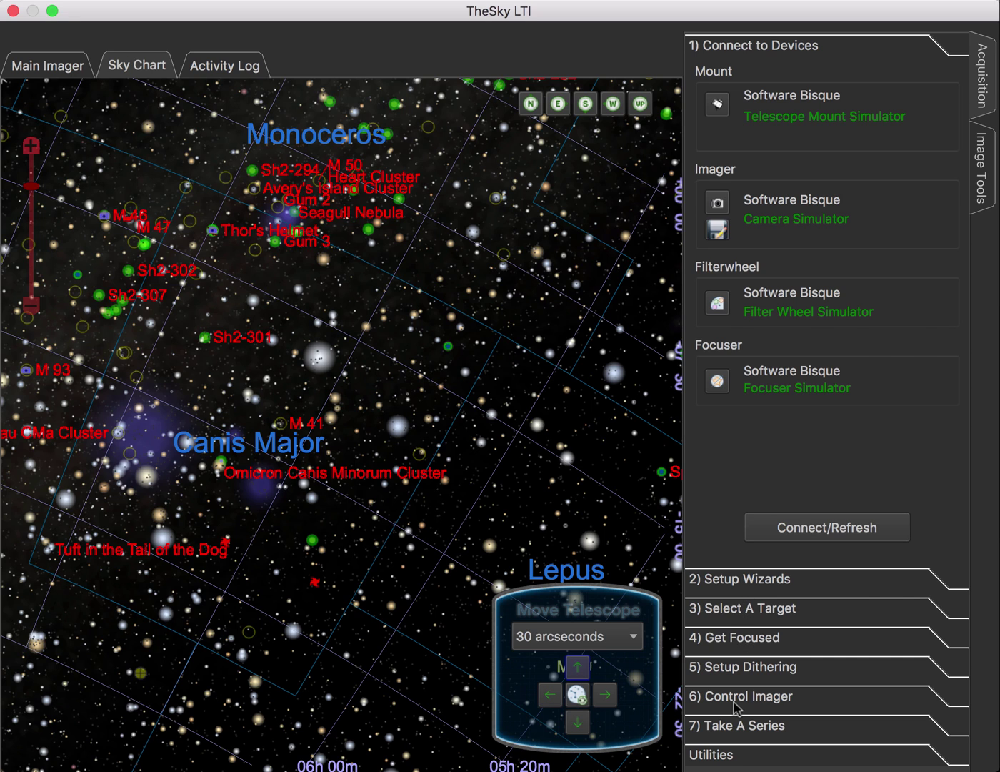
Return to the image series and set the target of its first step to M42.
click(762, 733)
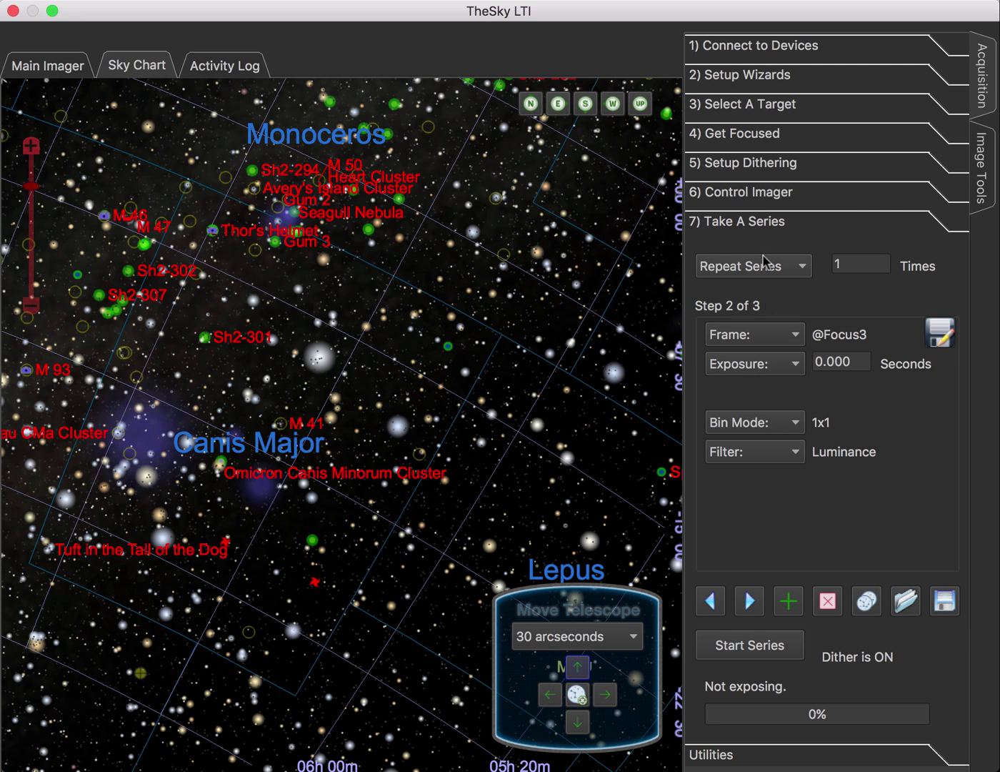
click(710, 602)
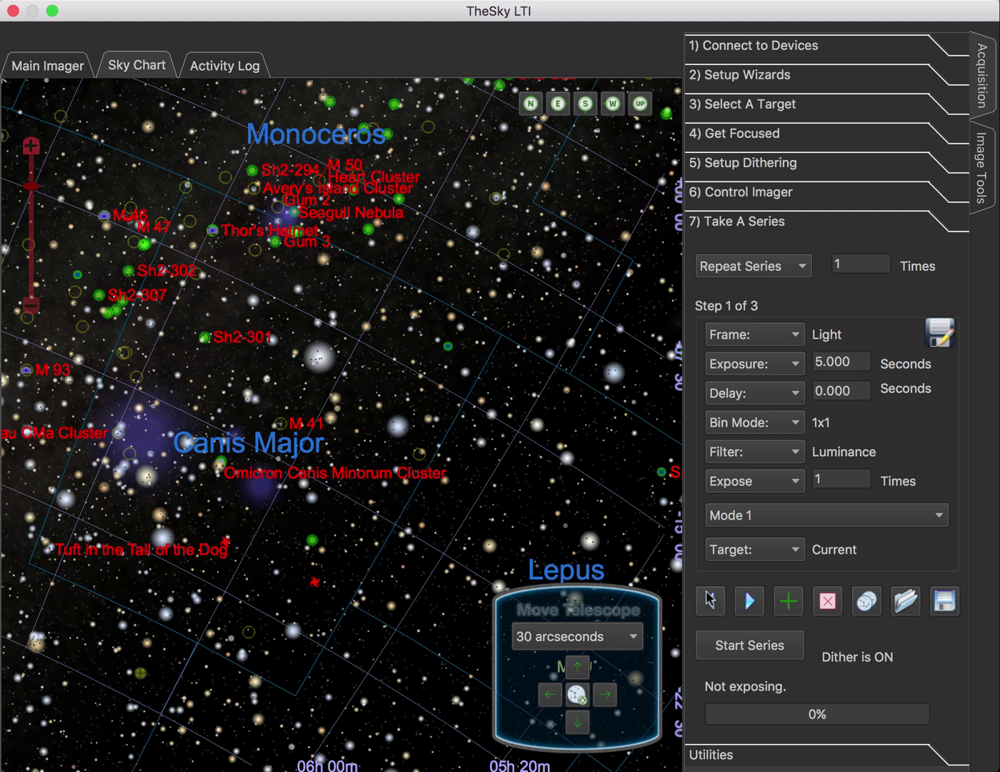
click(750, 555)
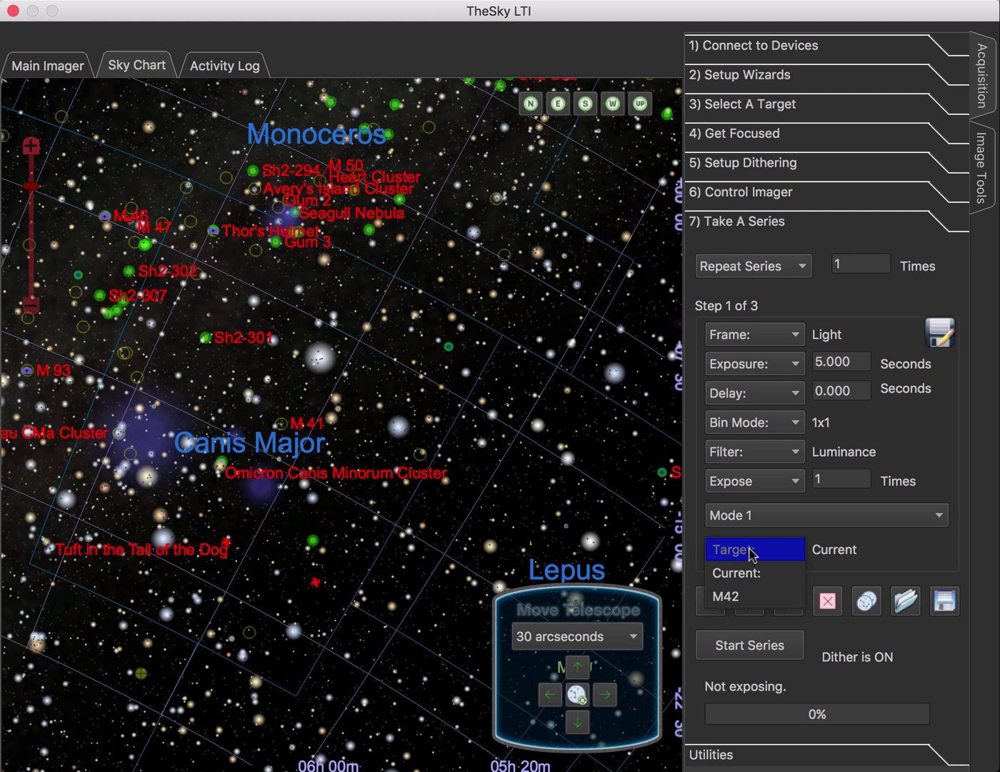
click(750, 596)
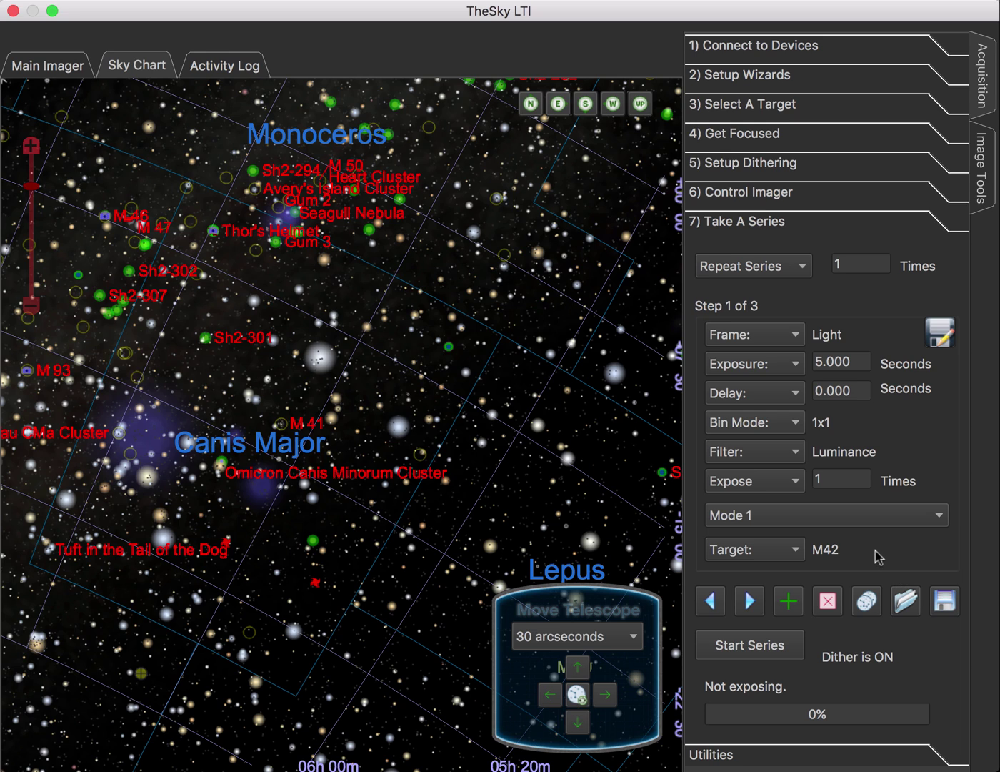